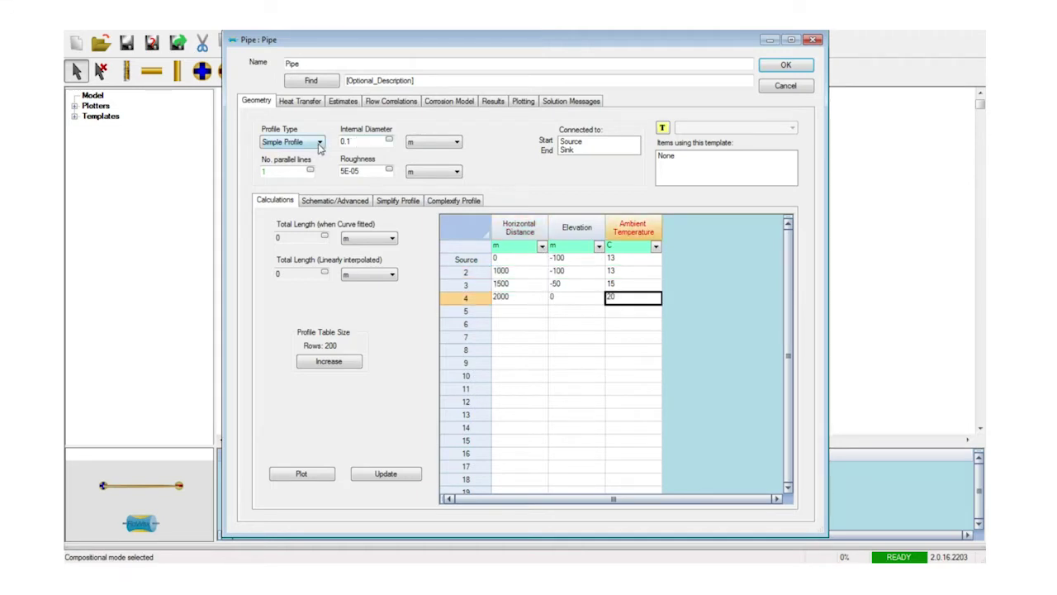
Switch the pipe to a detailed profile with Outer Diameter and Wall Thickness in inches
click(319, 162)
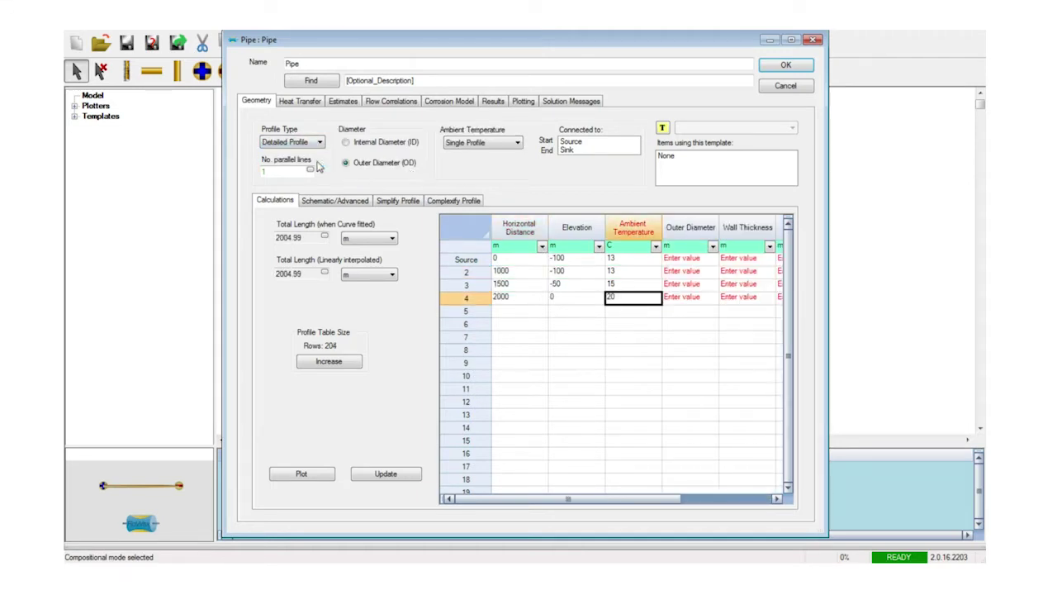
click(712, 246)
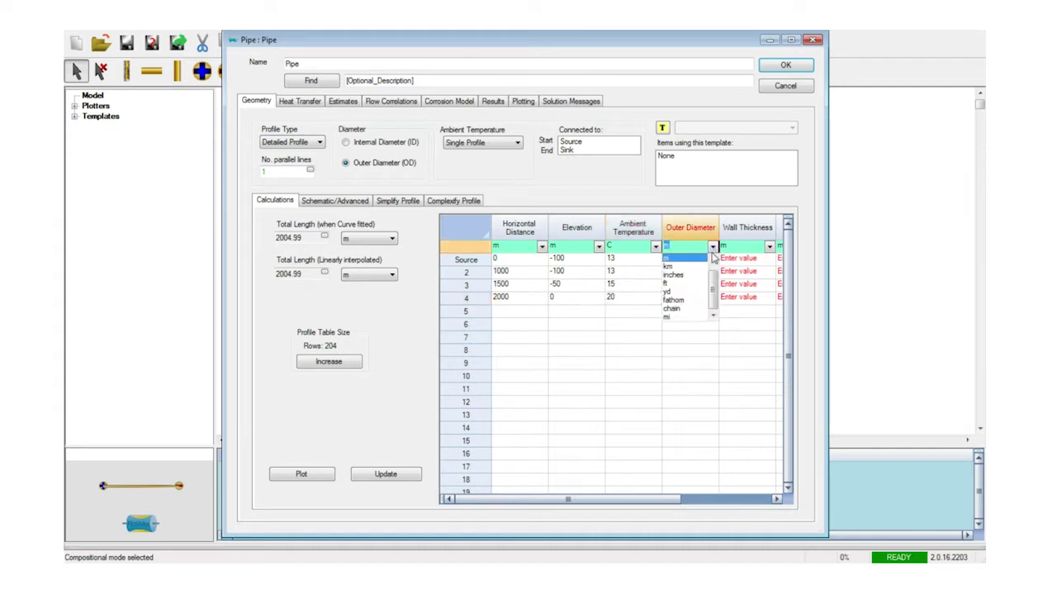
click(703, 270)
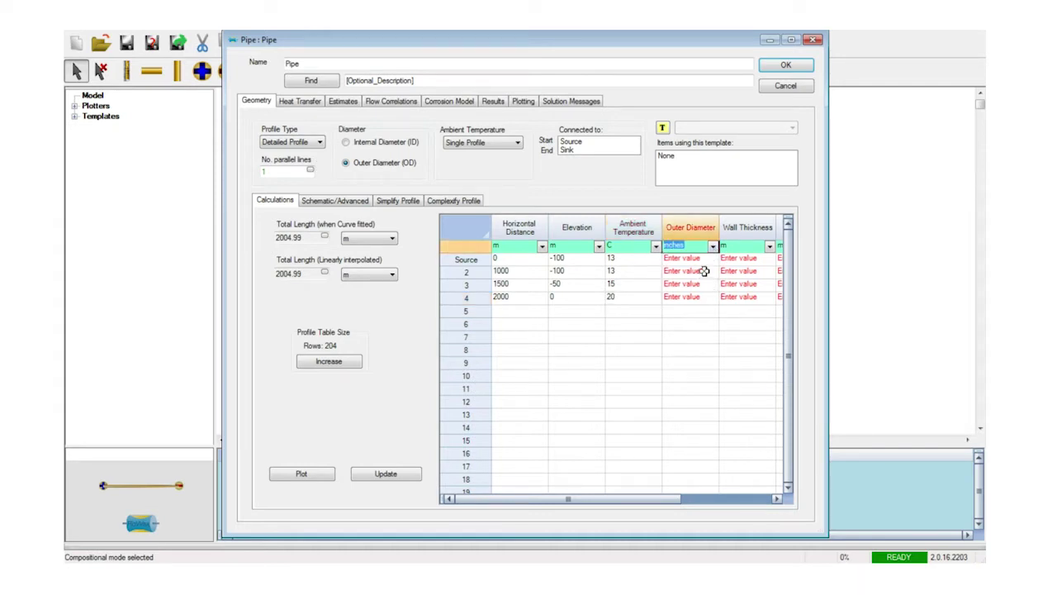
click(769, 246)
click(729, 270)
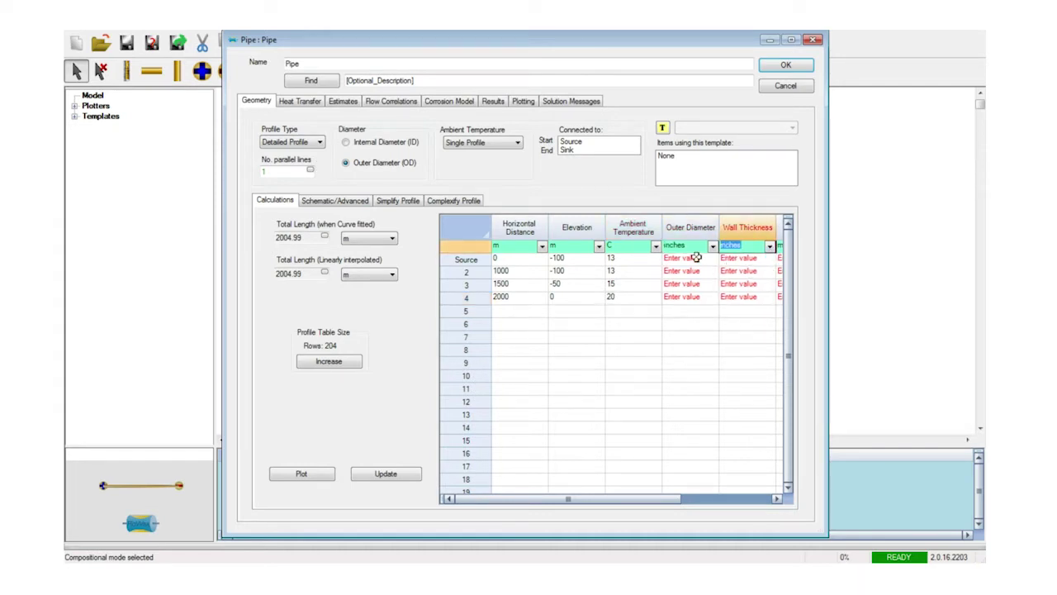
Enter outer diameter 12, wall thickness 0.25 and roughness 5e-5, filled down all four rows
click(696, 258)
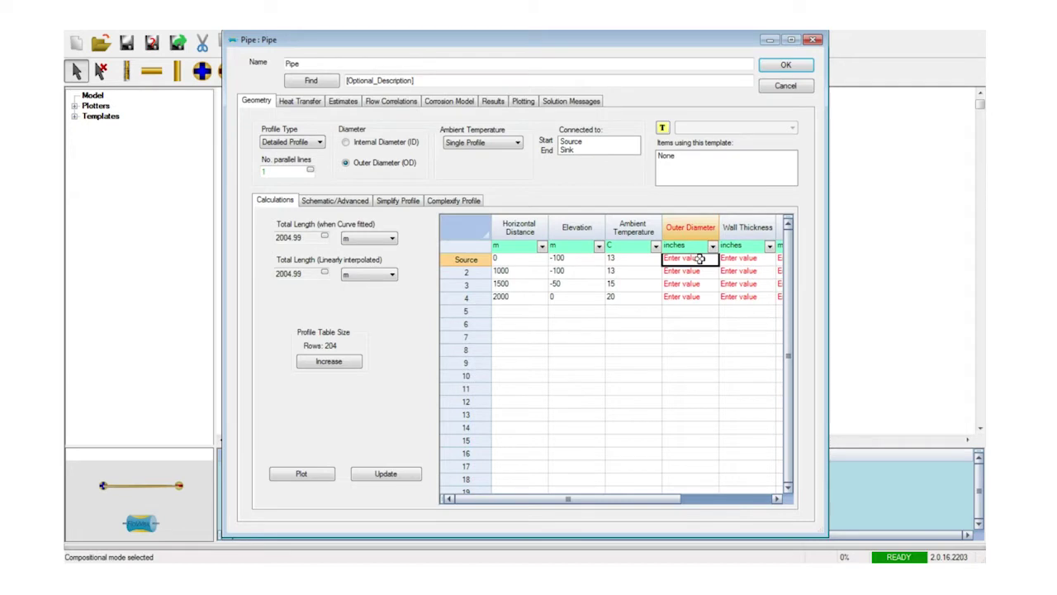
click(700, 259)
text(12)
key(Tab)
text(0)
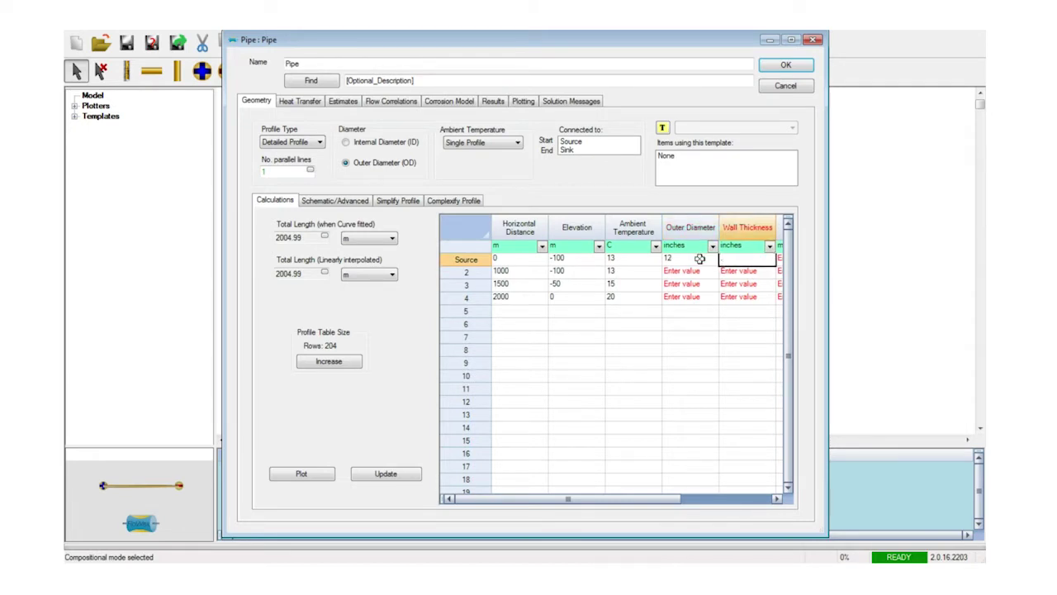
text(25)
key(Tab)
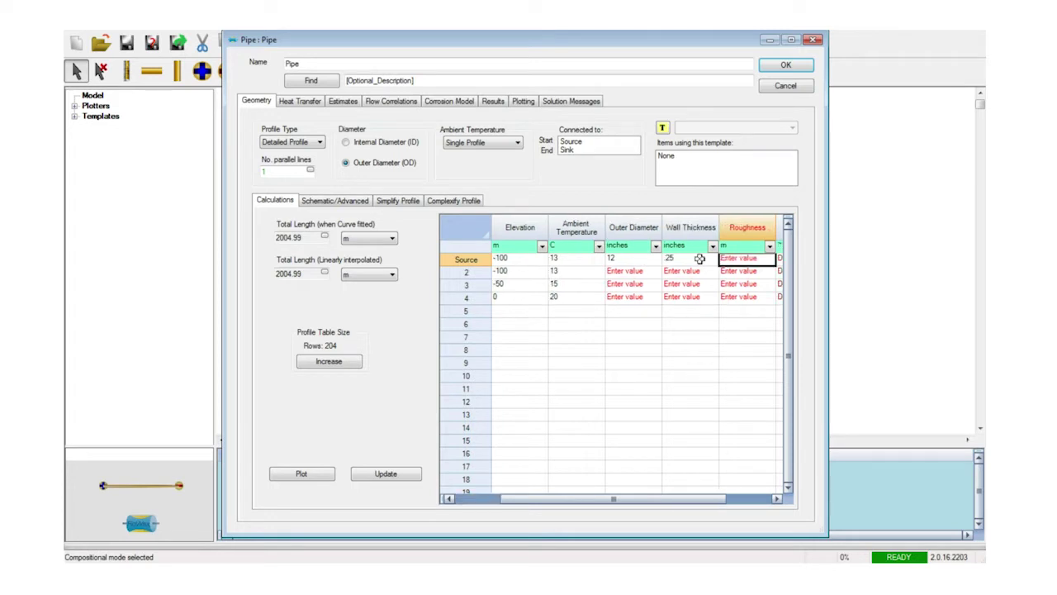
text(5e-5)
key(Return)
key(Return)
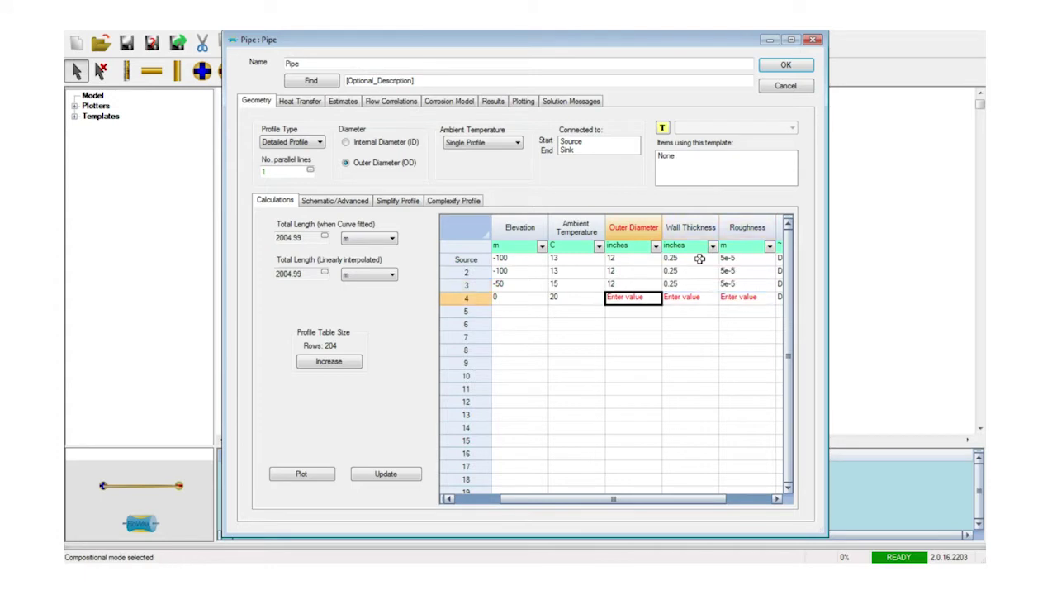
key(Return)
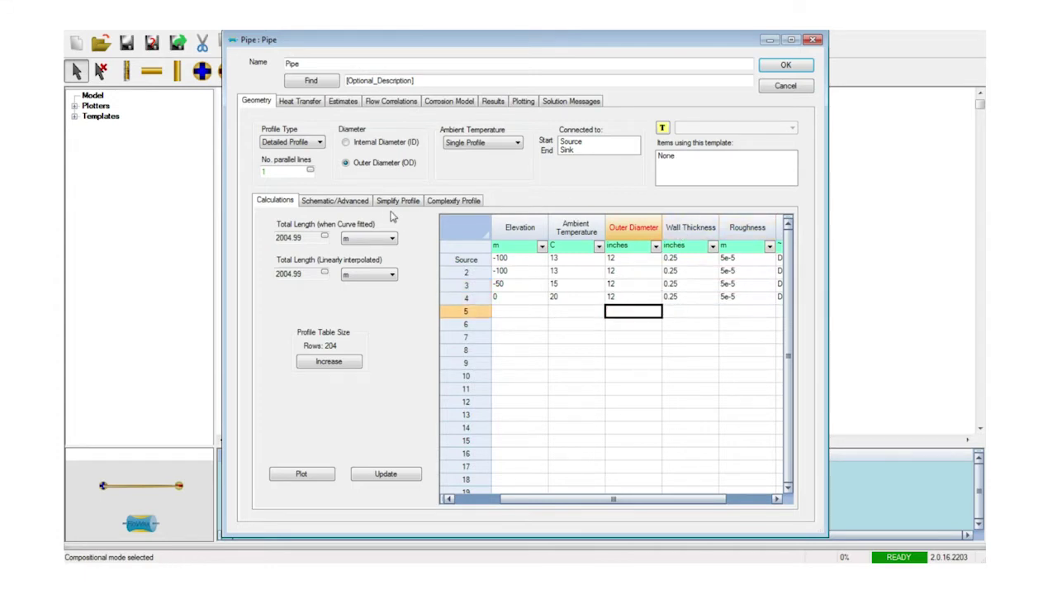
click(368, 202)
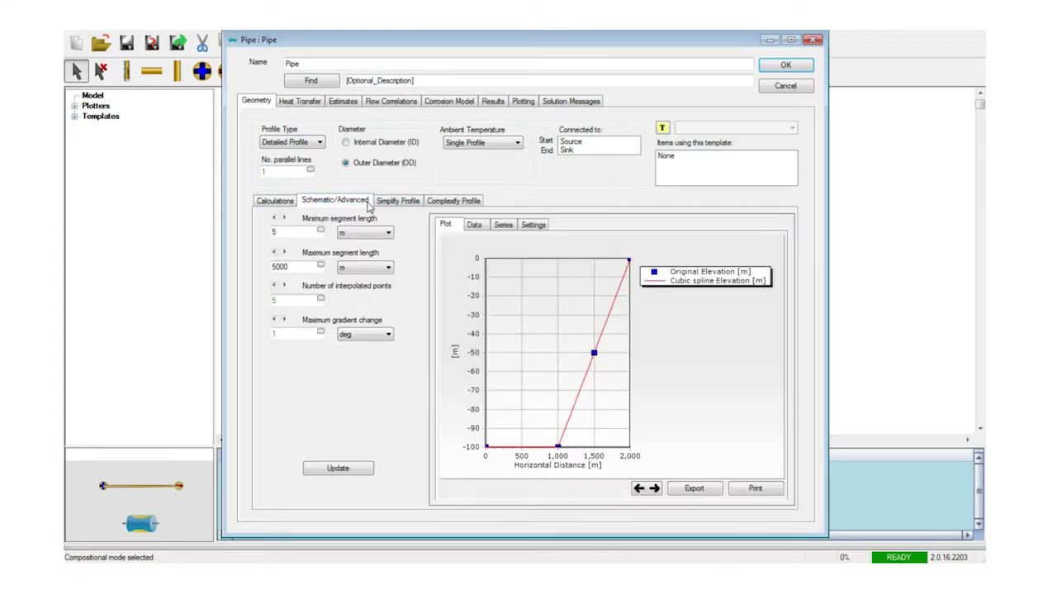
Re-interpolate the pipe profile with a 500 m maximum segment length and 25 interpolated points
click(472, 226)
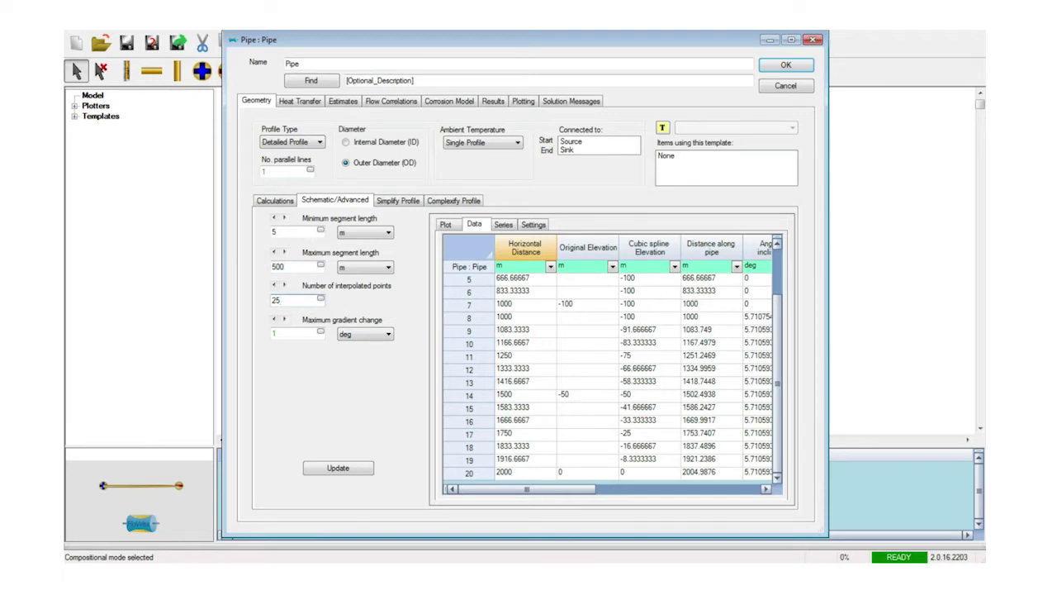
click(334, 468)
click(445, 225)
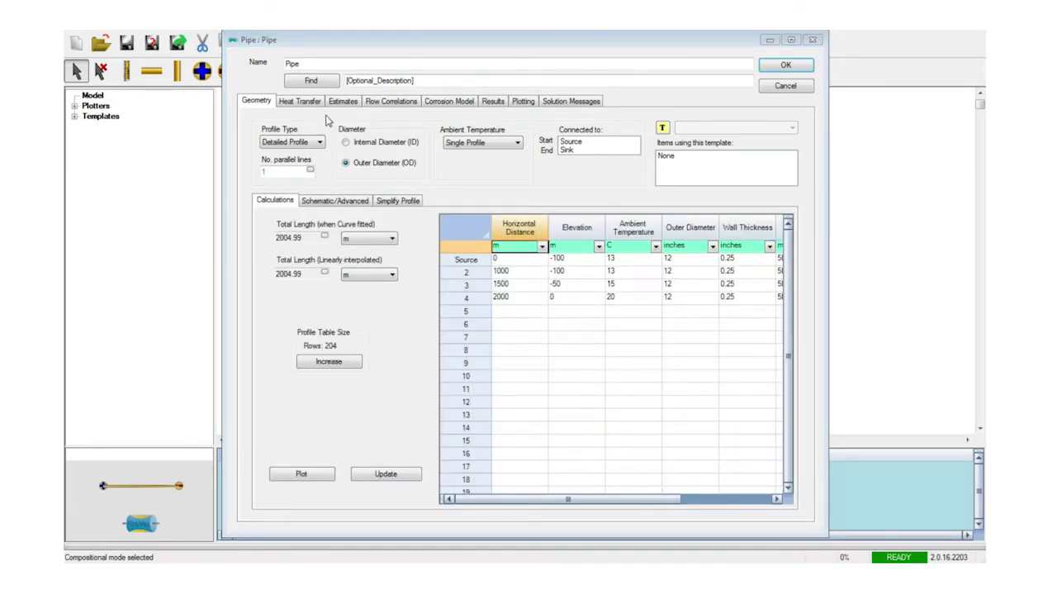
click(300, 101)
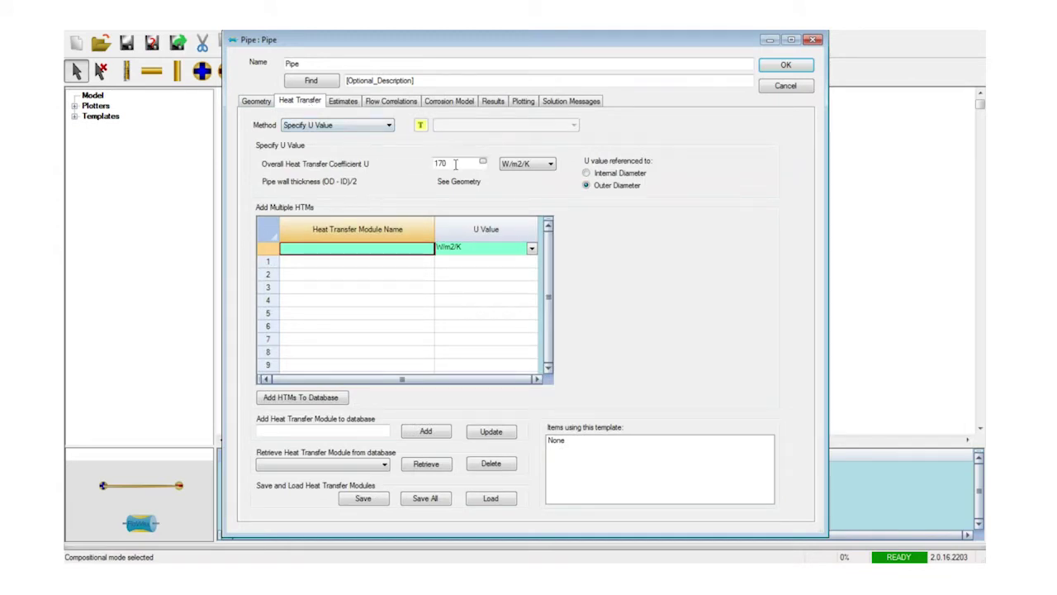
Calculate the U value with an outer film coefficient in water at 1 m/s velocity
click(345, 128)
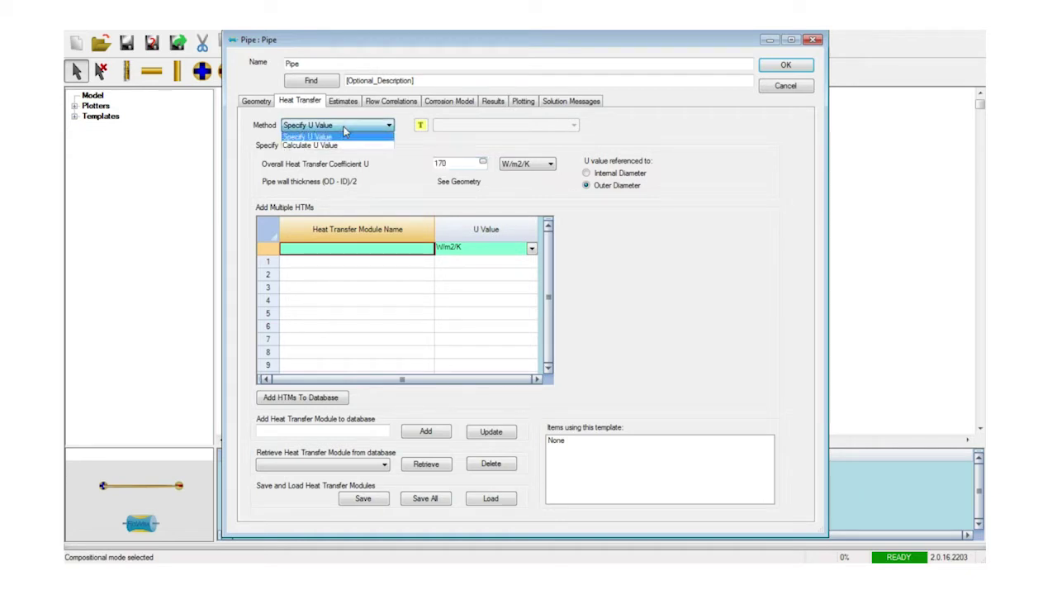
click(336, 147)
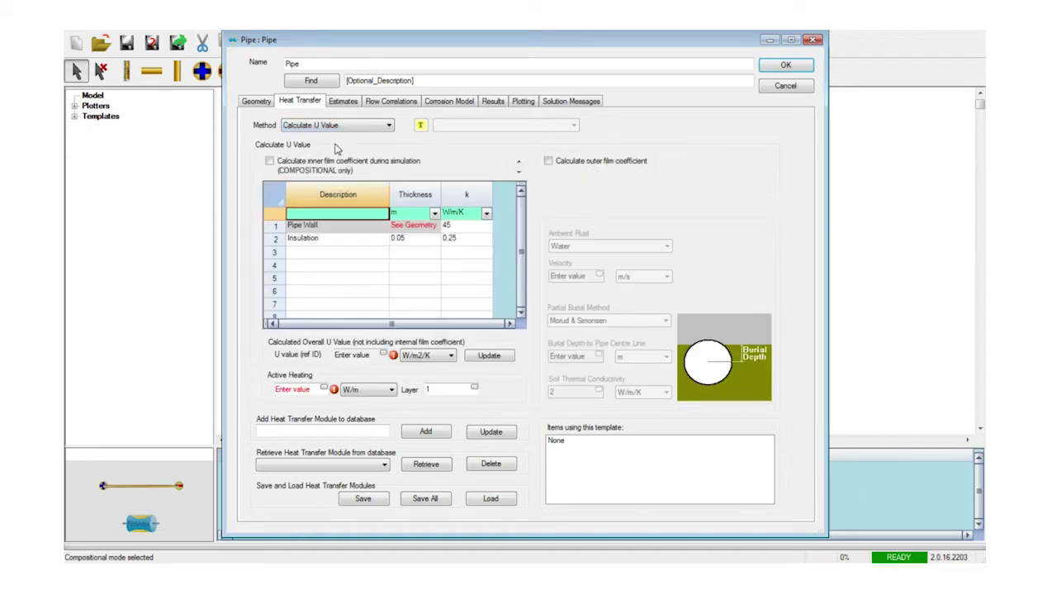
click(549, 161)
click(598, 248)
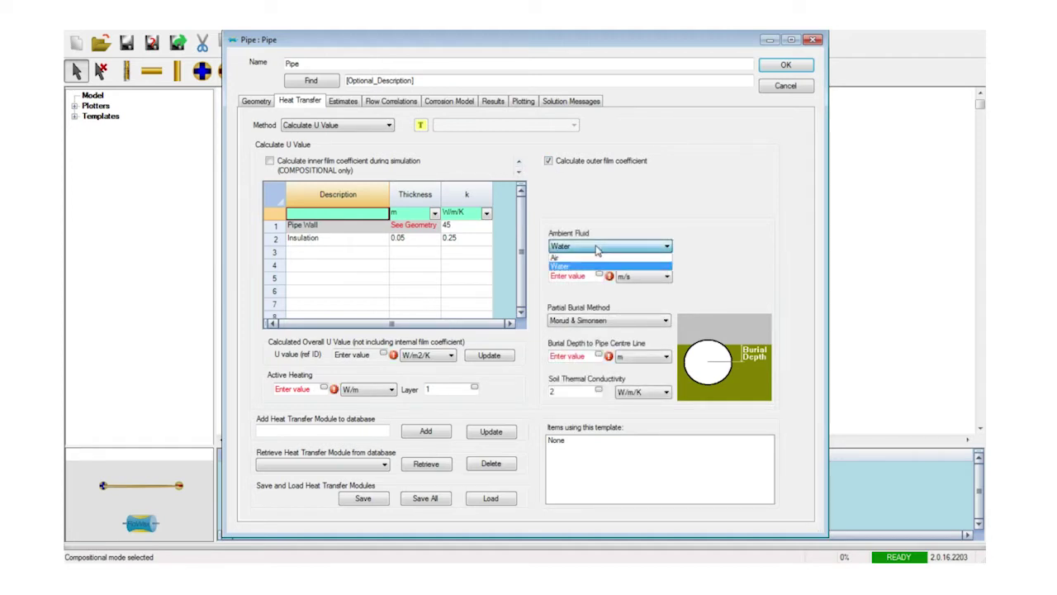
click(598, 248)
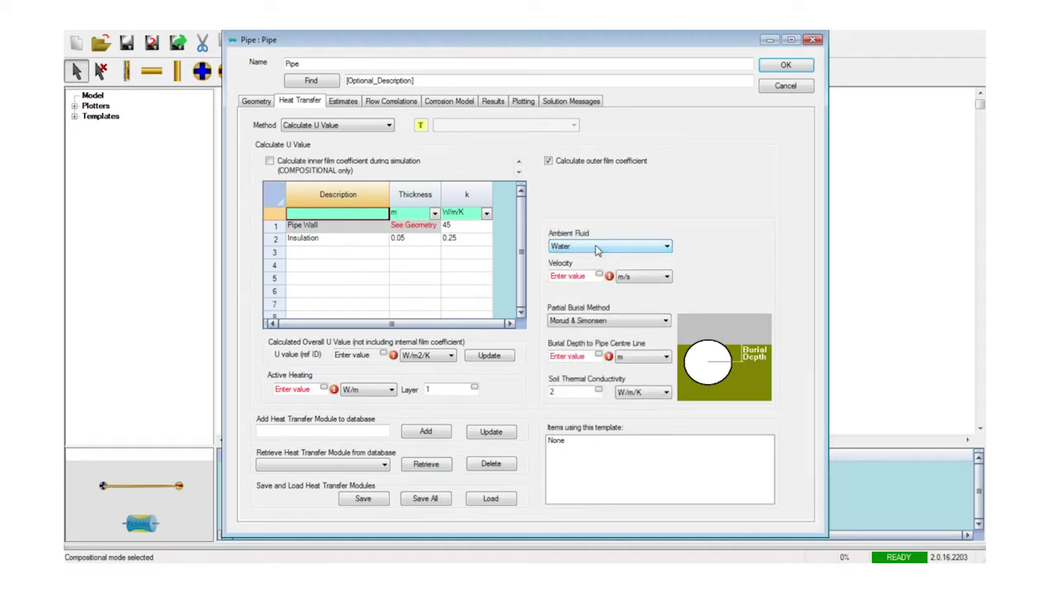
click(307, 390)
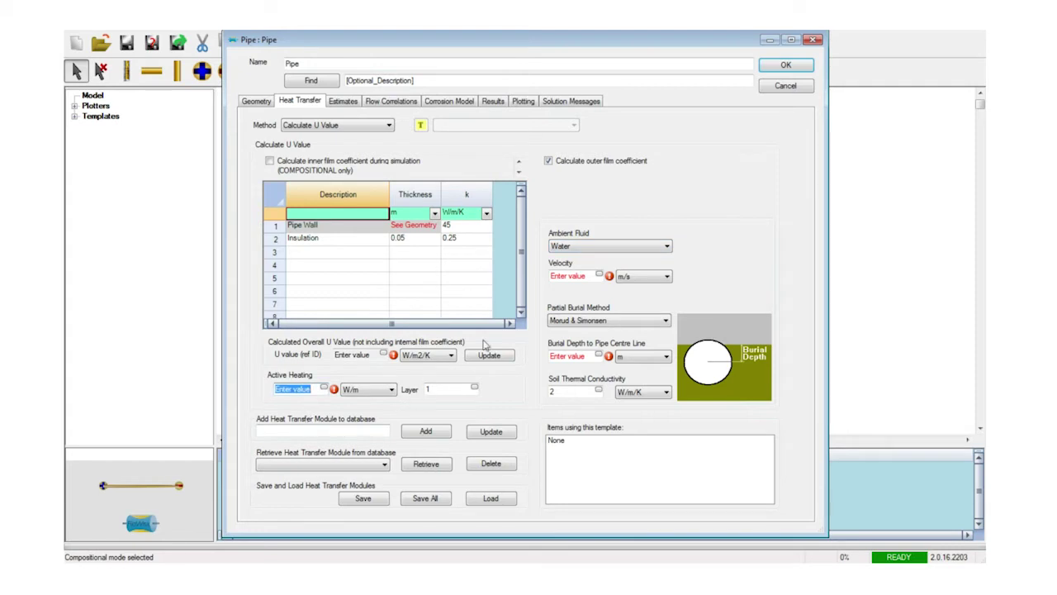
click(569, 278)
text(1)
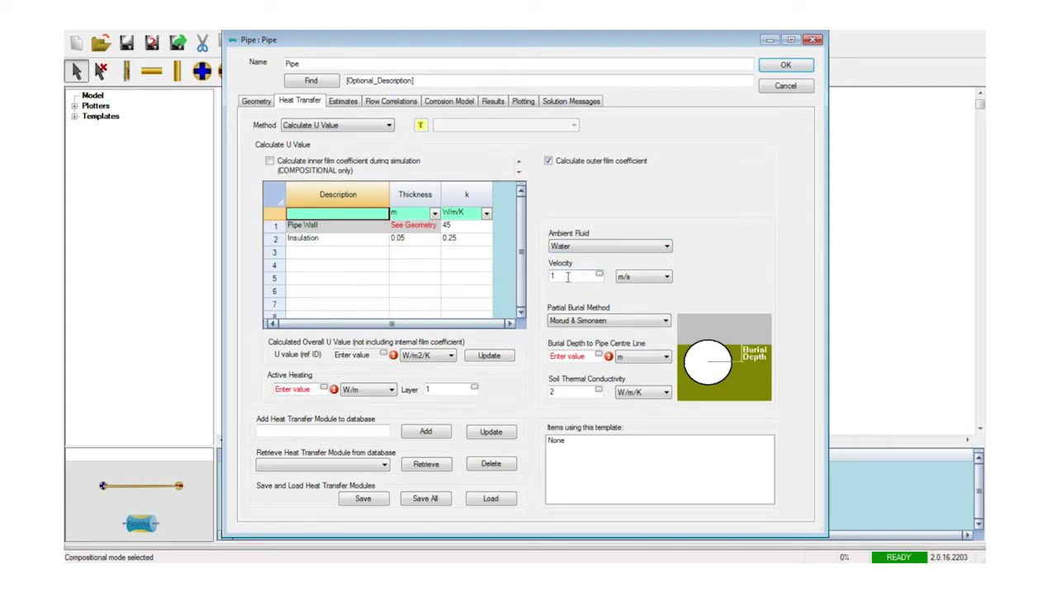
Save this heat transfer setup to the database as the 'subsea' module
click(300, 428)
text(subsea)
click(420, 439)
click(387, 467)
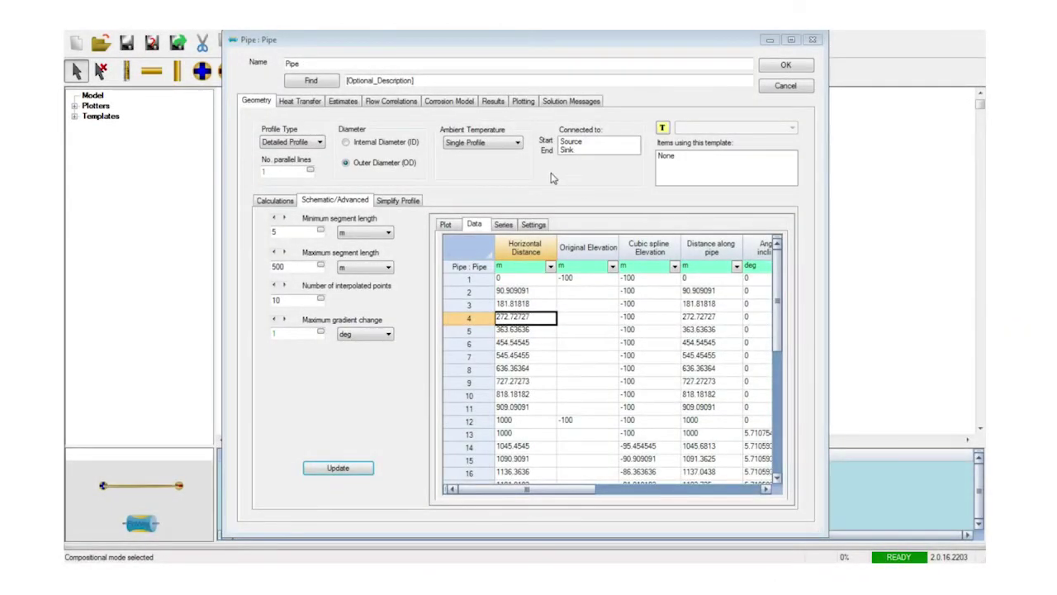
Set the pipe's Horizontal flow correlation to OLGAS 3 Phase 7.2.2
click(391, 102)
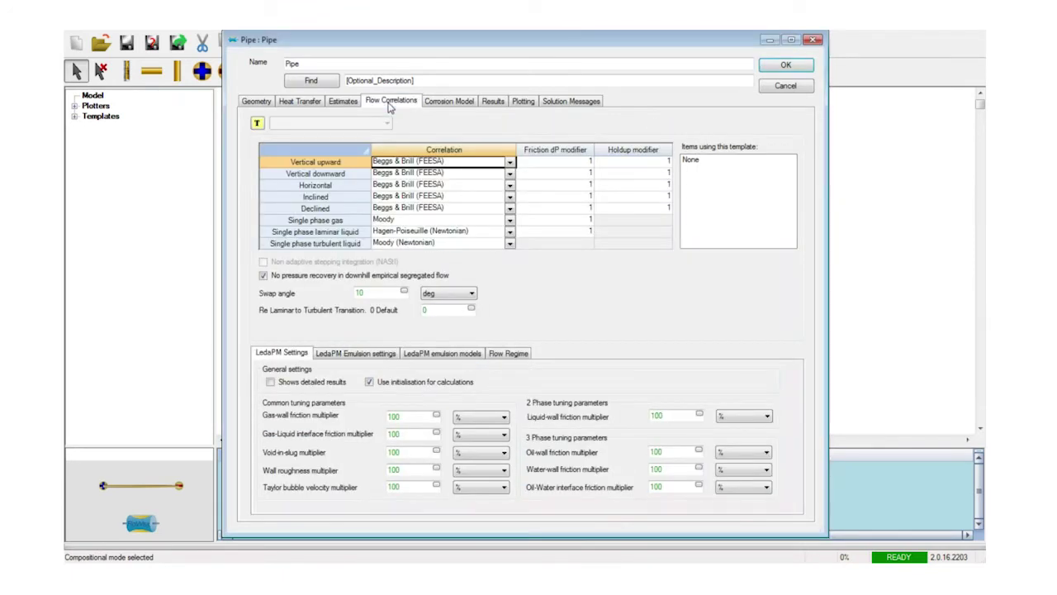
click(434, 185)
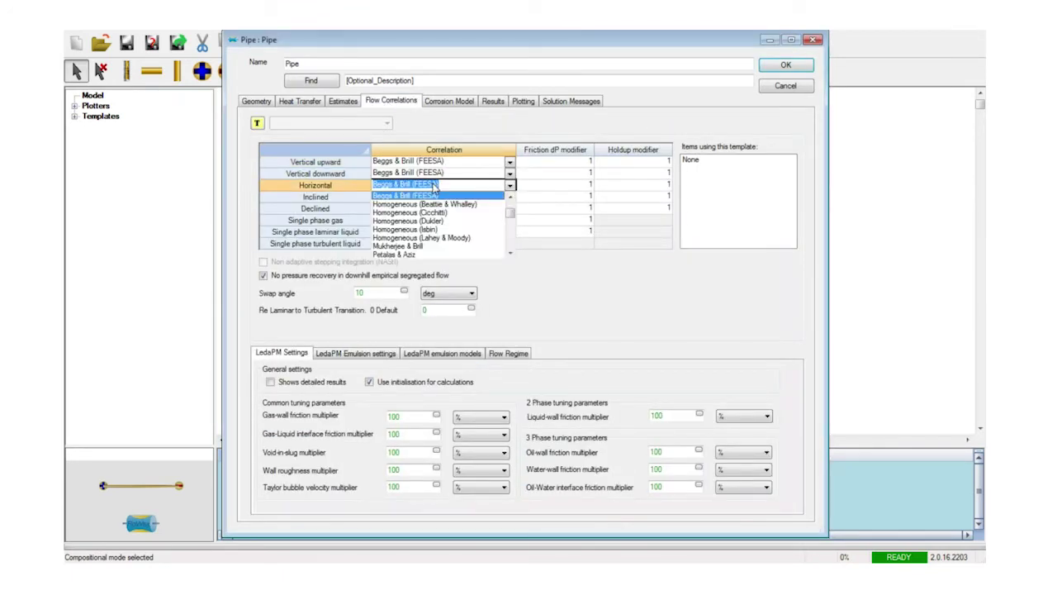
key(Down)
key(Down)
key(Down)
key(Down)
key(Down)
key(Down)
key(Down)
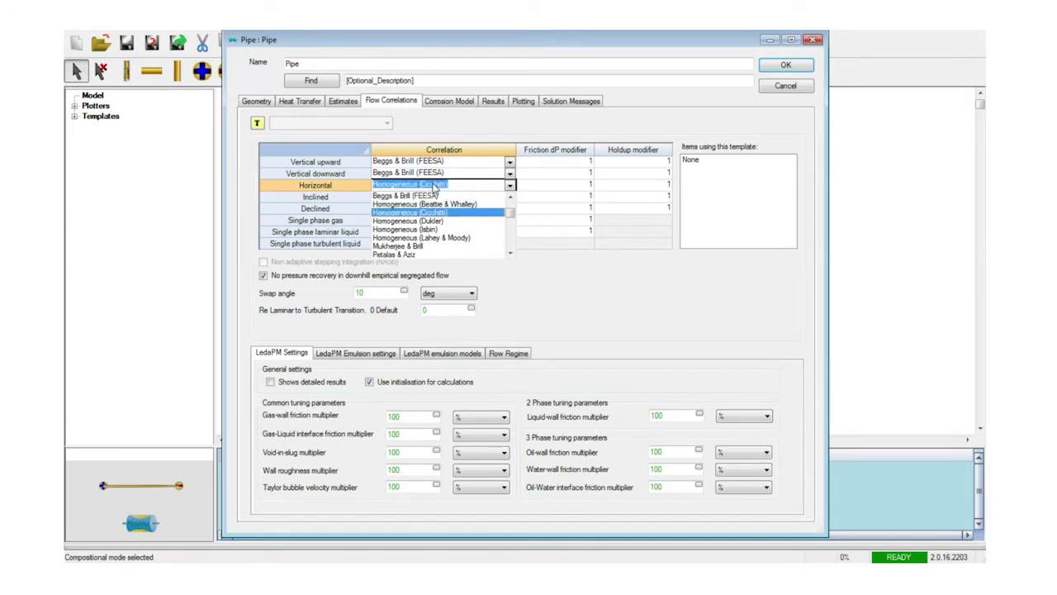
key(Down)
key(Down)
key(Down)
key(Down)
key(Down)
key(Down)
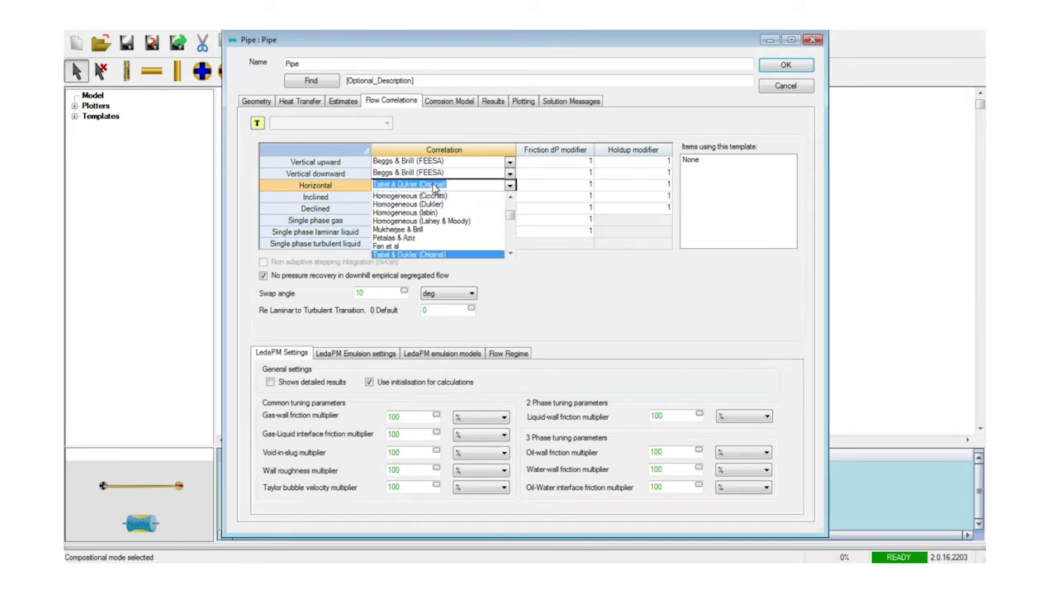
key(Down)
key(Down)
key(Down)
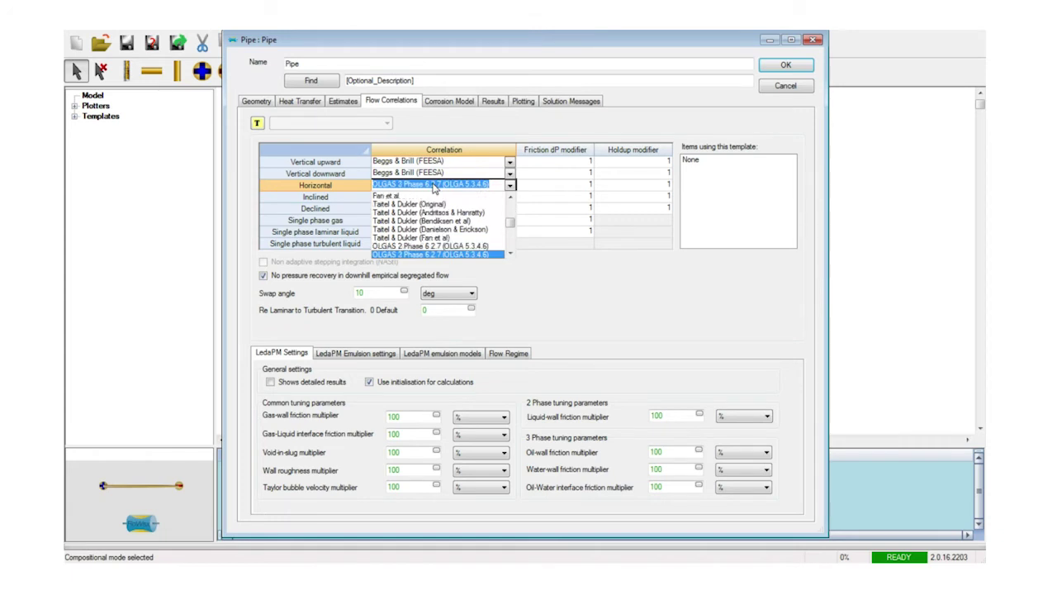
key(Down)
key(Down)
key(Down)
key(Down)
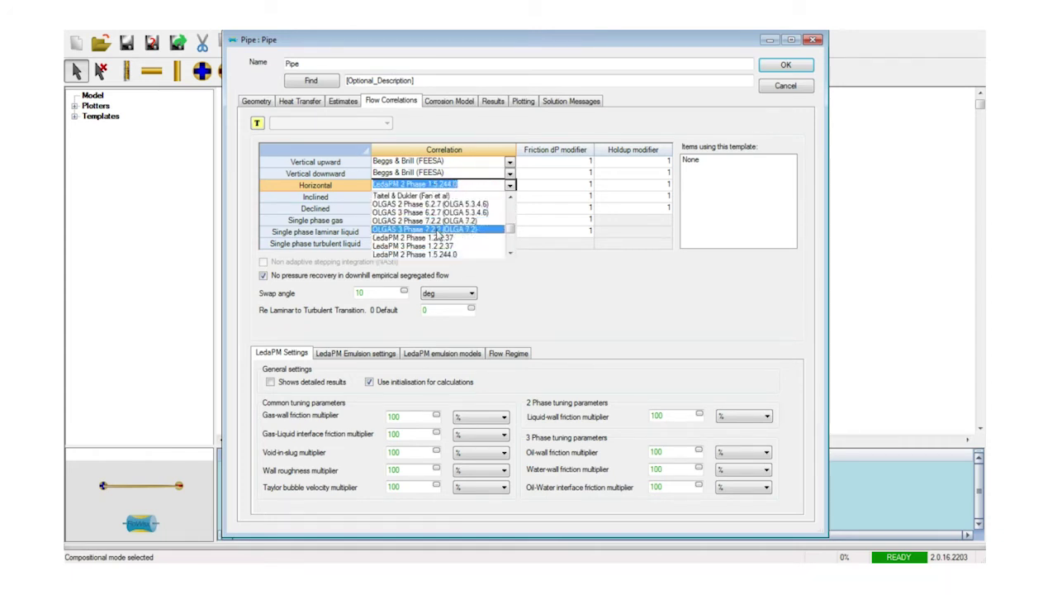
click(437, 231)
Change the Horizontal correlation, via OLGAS 3 Phase 7.3.1, to LedaPM 3 Phase 1.8.249.025
click(440, 185)
scroll(440, 198, down, 4)
scroll(440, 200, down, 1)
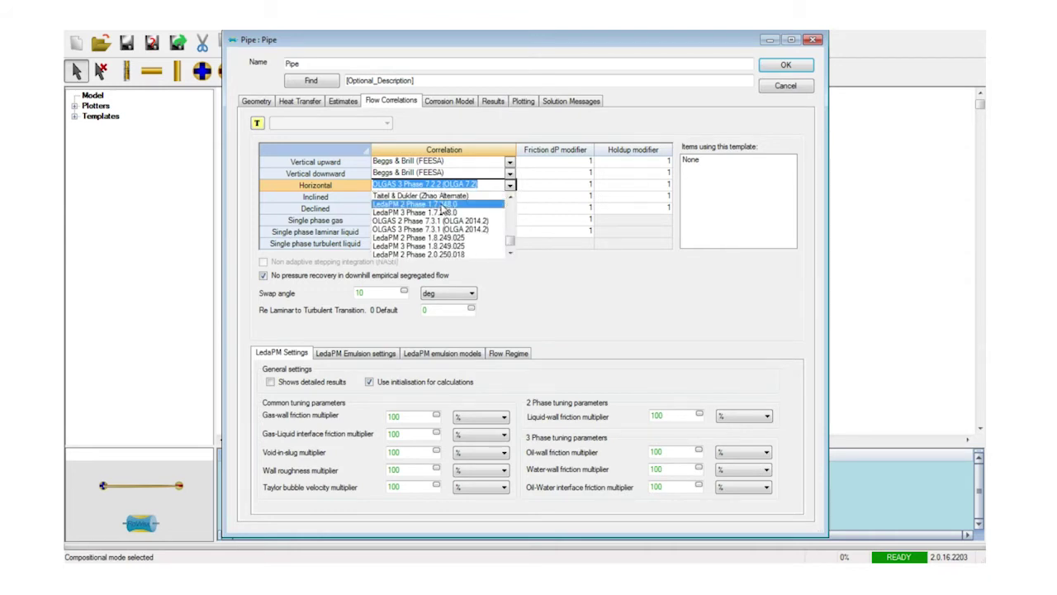
click(444, 229)
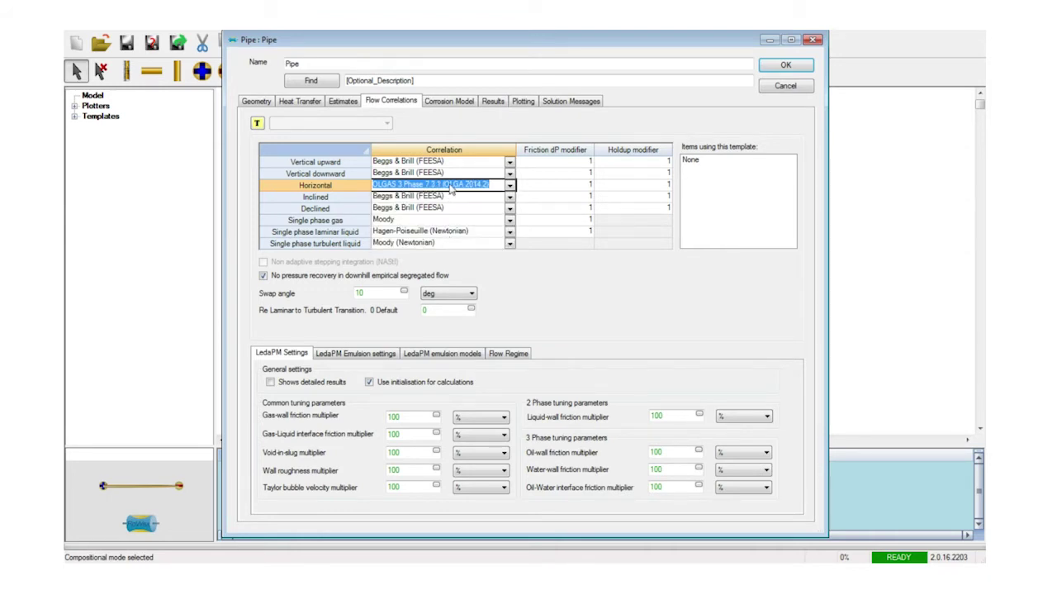
click(451, 187)
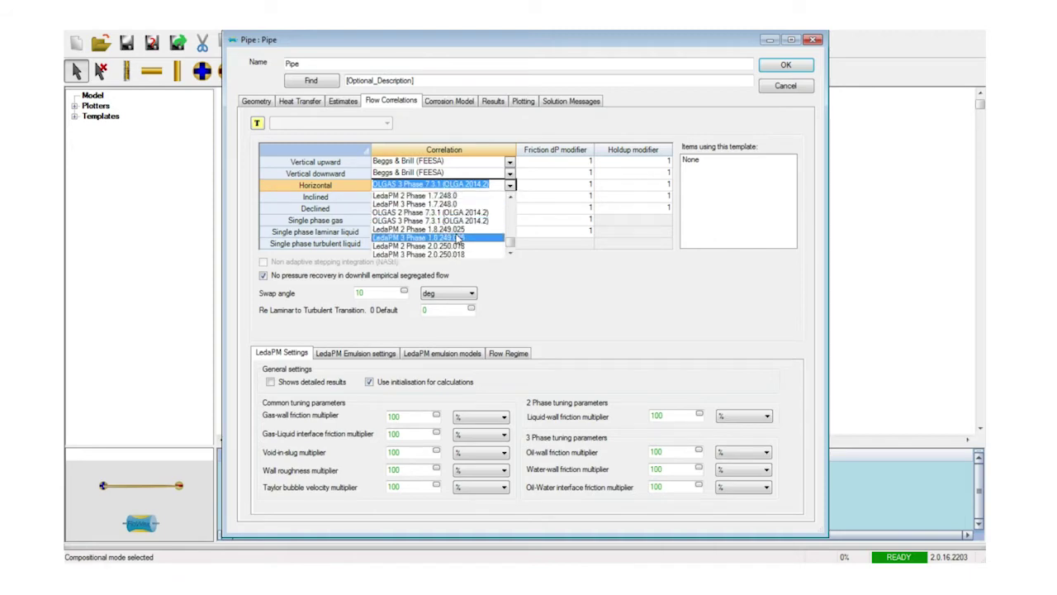
click(457, 245)
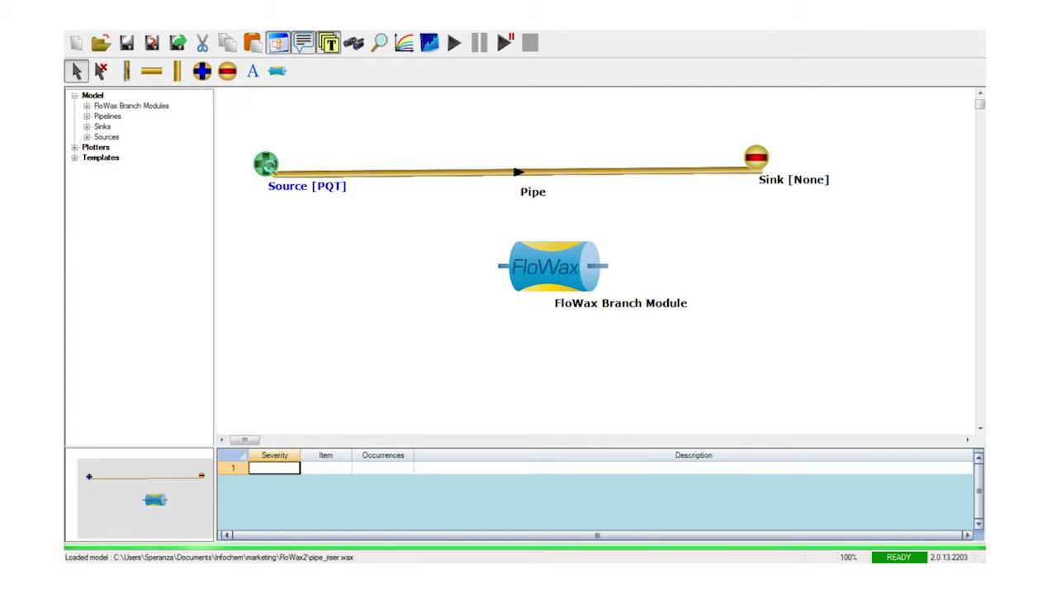
Clear the Source's fixed pressure of 50 so it becomes a [QT] junction
double_click(270, 169)
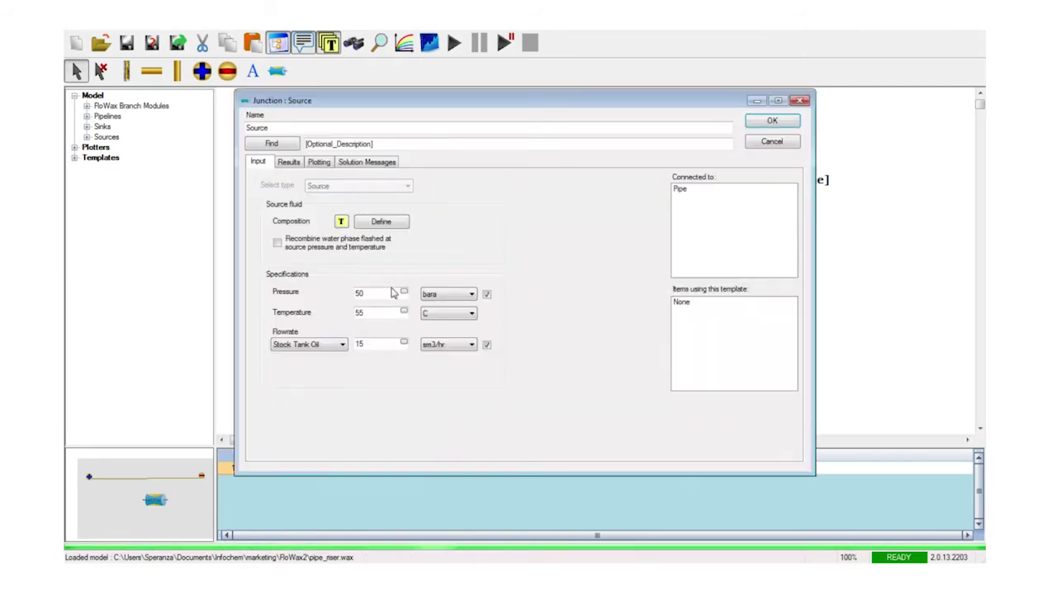
double_click(389, 293)
key(BackSpace)
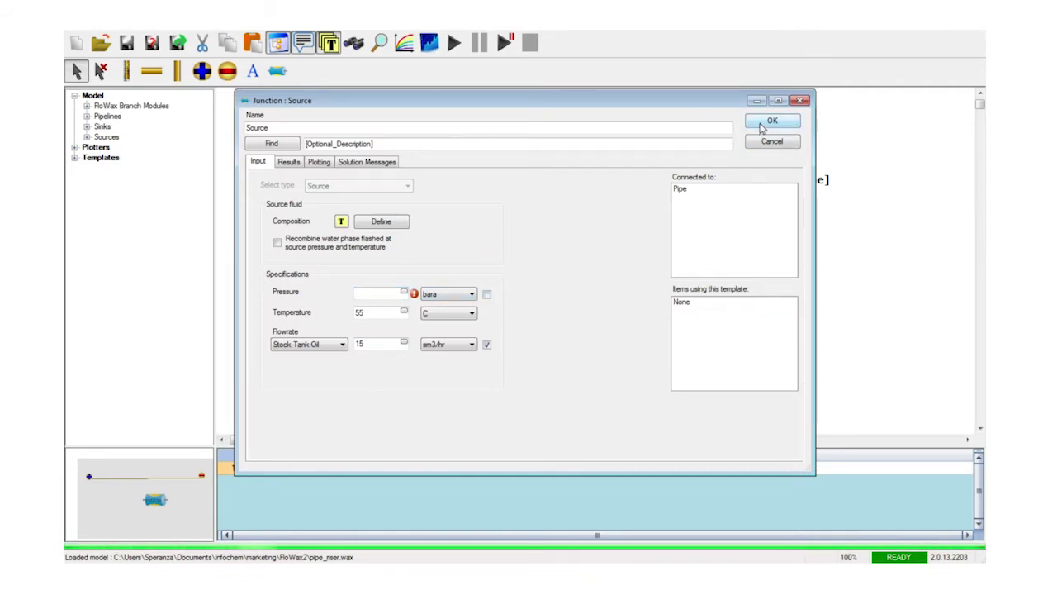
click(763, 124)
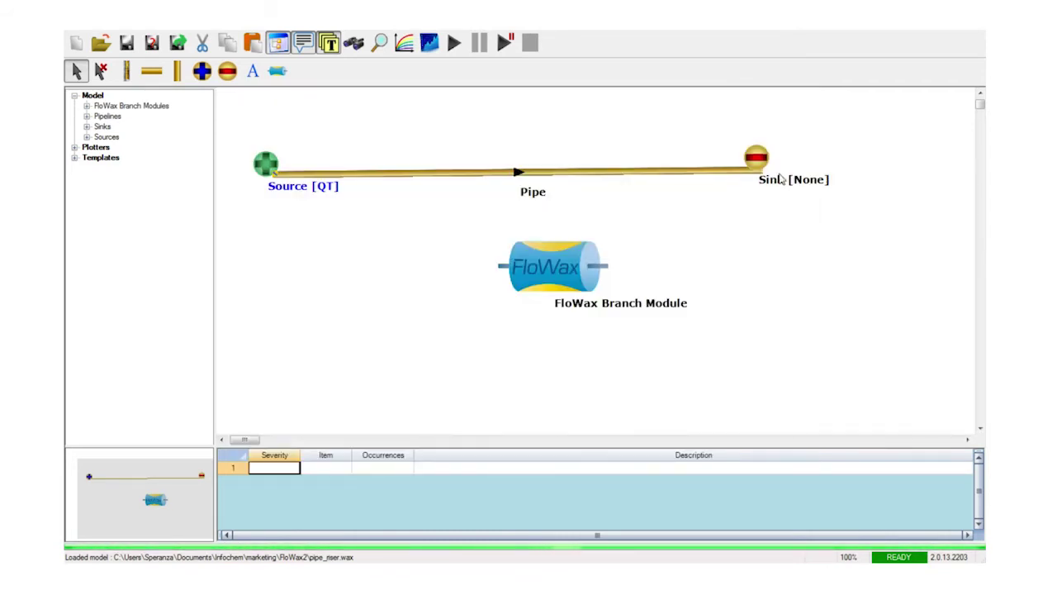
Fix the Sink pressure at 40 bara
click(763, 165)
double_click(763, 166)
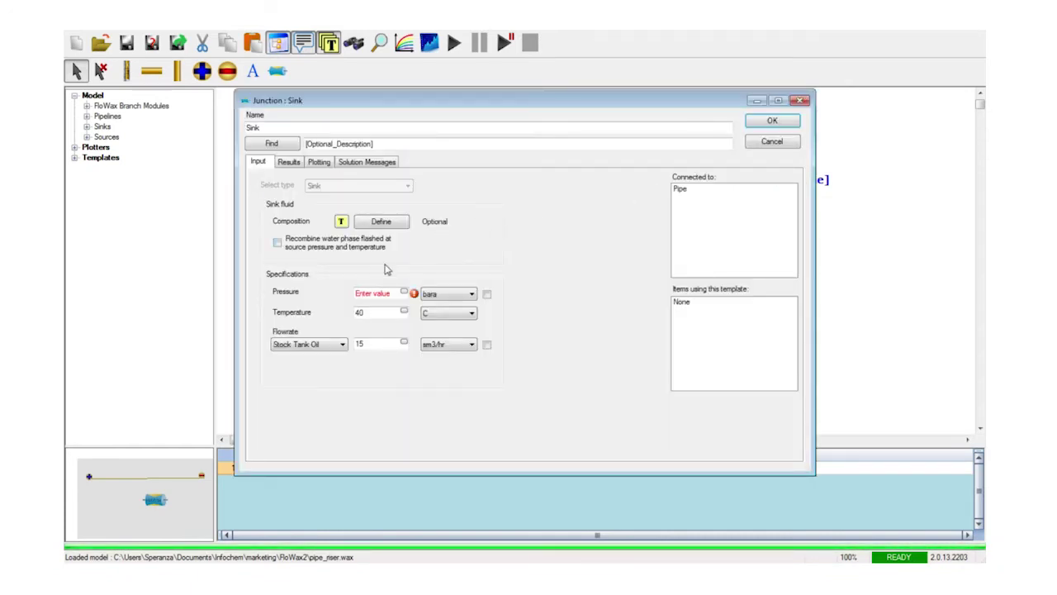
click(378, 295)
text(40)
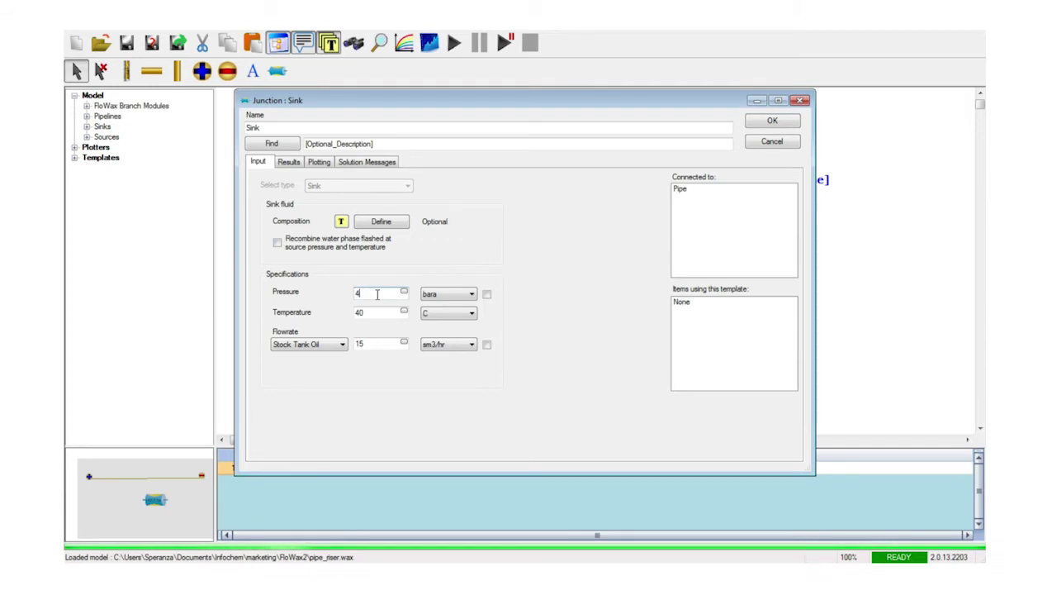
click(487, 294)
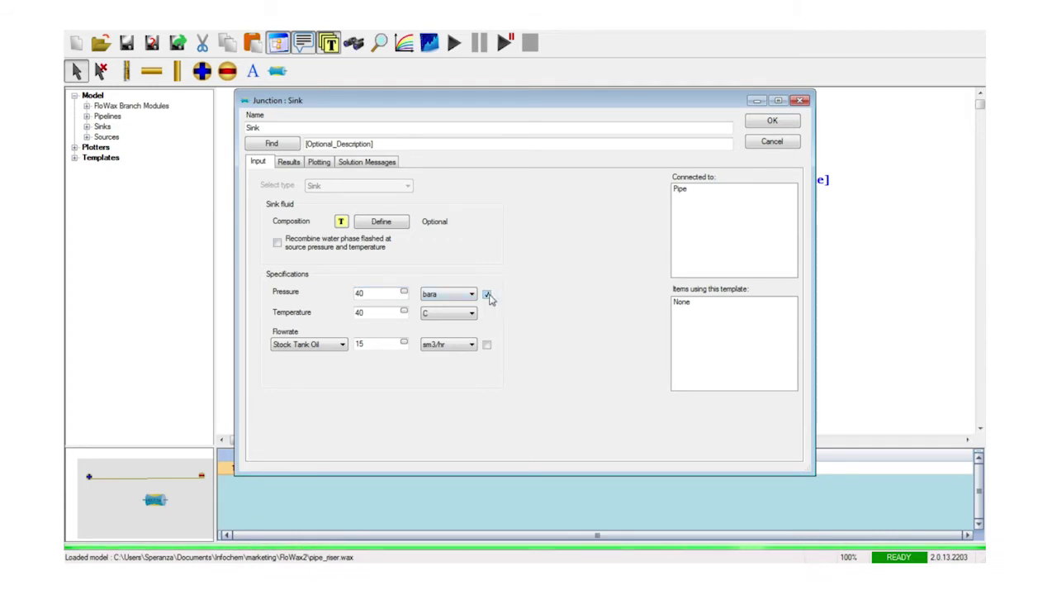
click(767, 123)
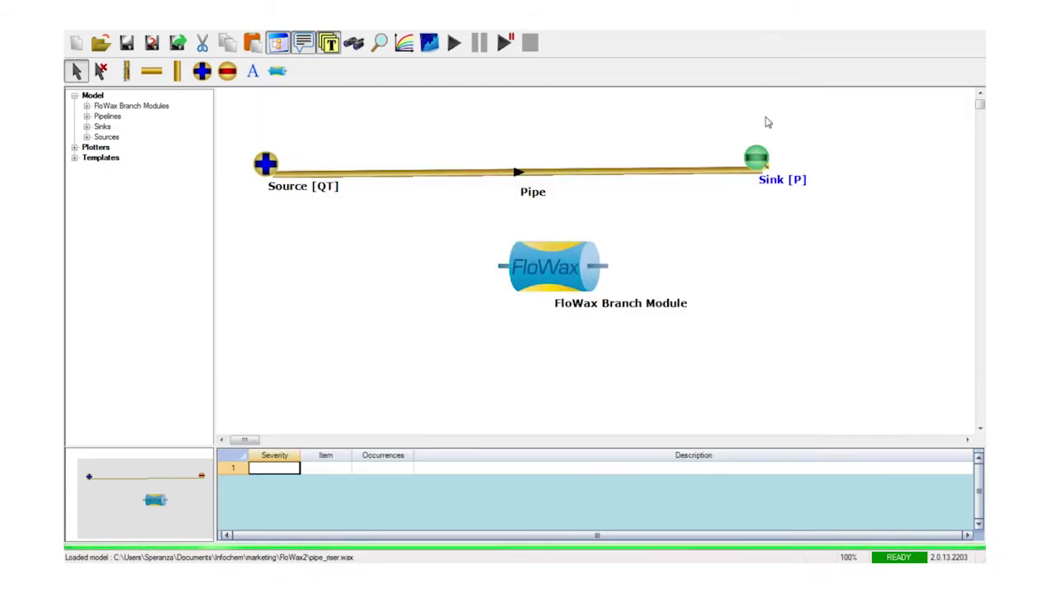
Open the Source fluid composition and review library components Ethane and I-Butane
double_click(265, 163)
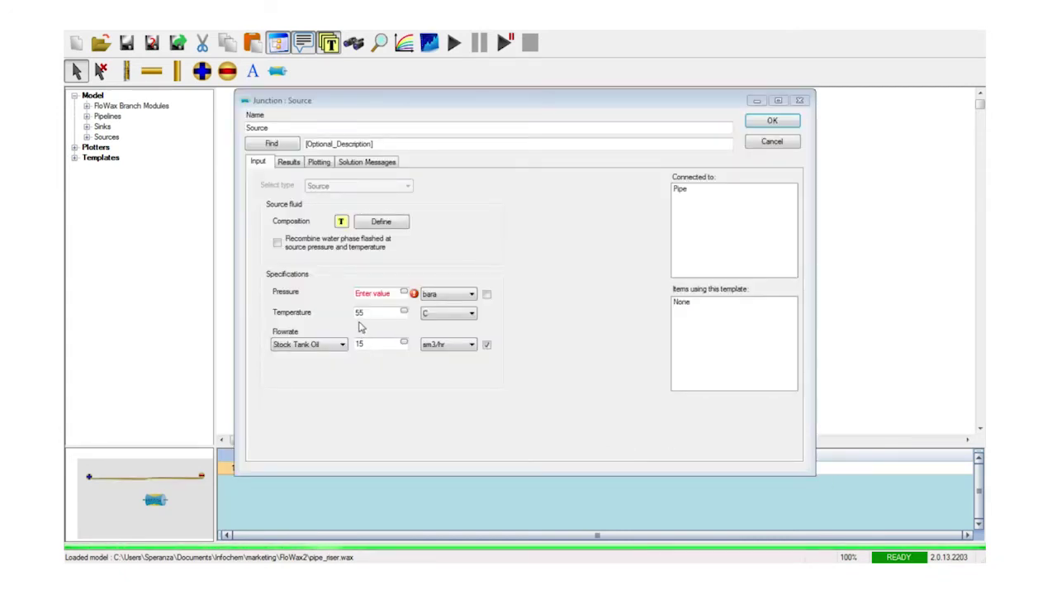
click(380, 222)
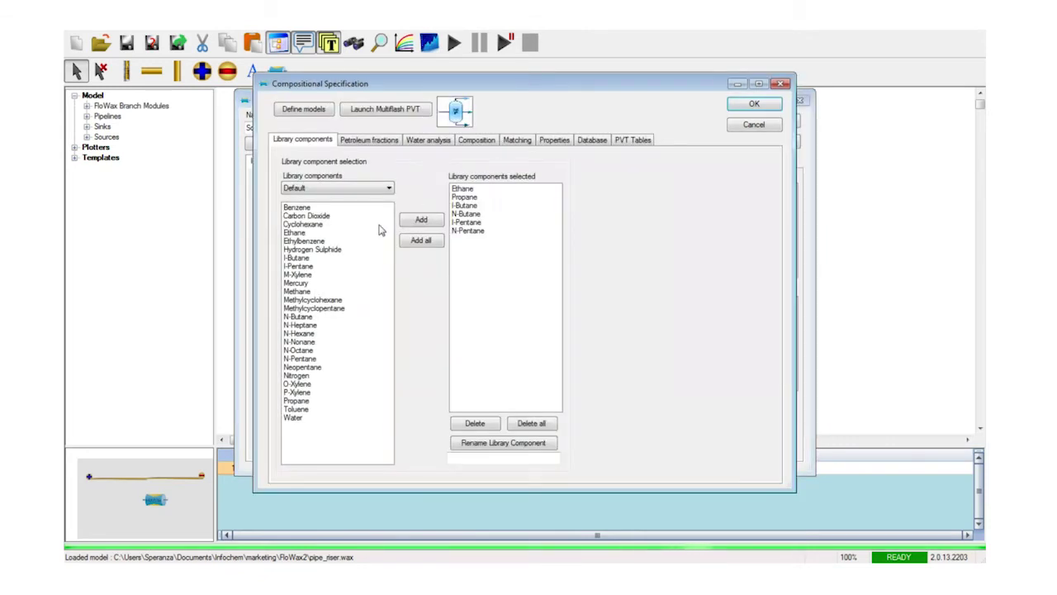
click(457, 190)
click(461, 205)
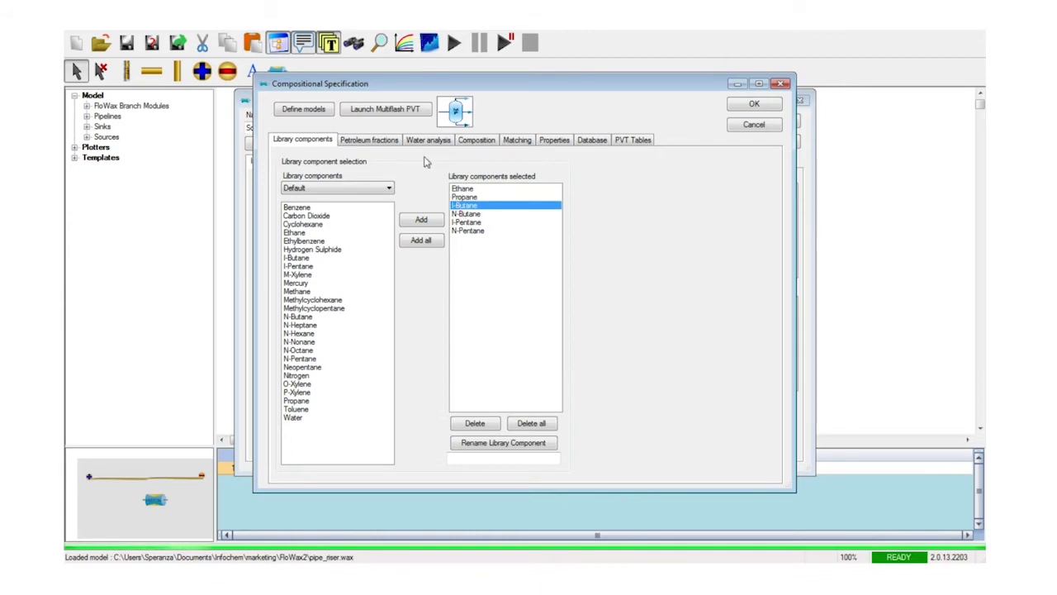
Review the petroleum fractions I33-37, N8-10 and N34-37
click(393, 142)
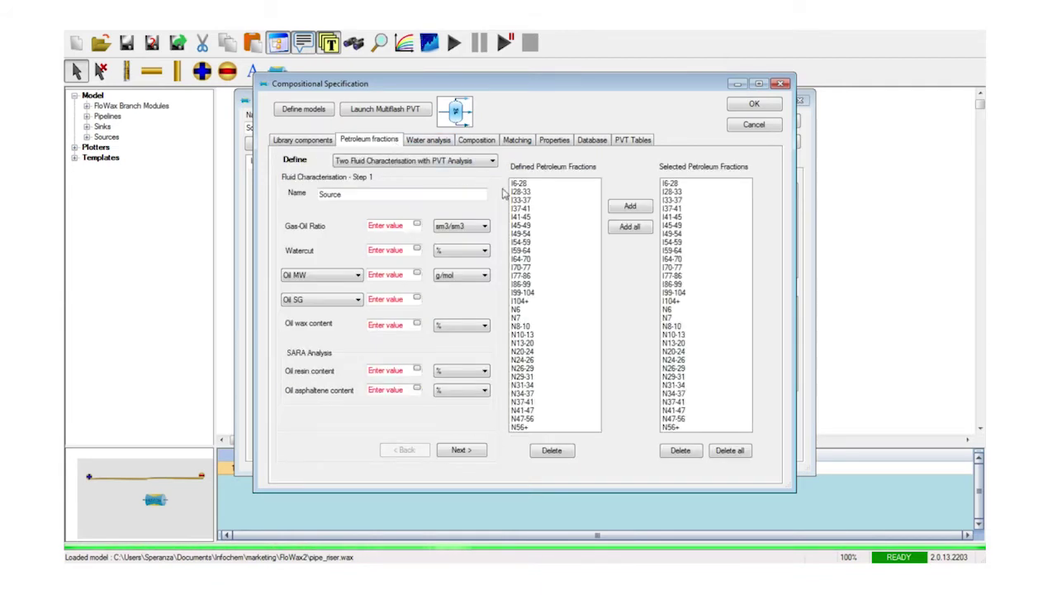
click(544, 200)
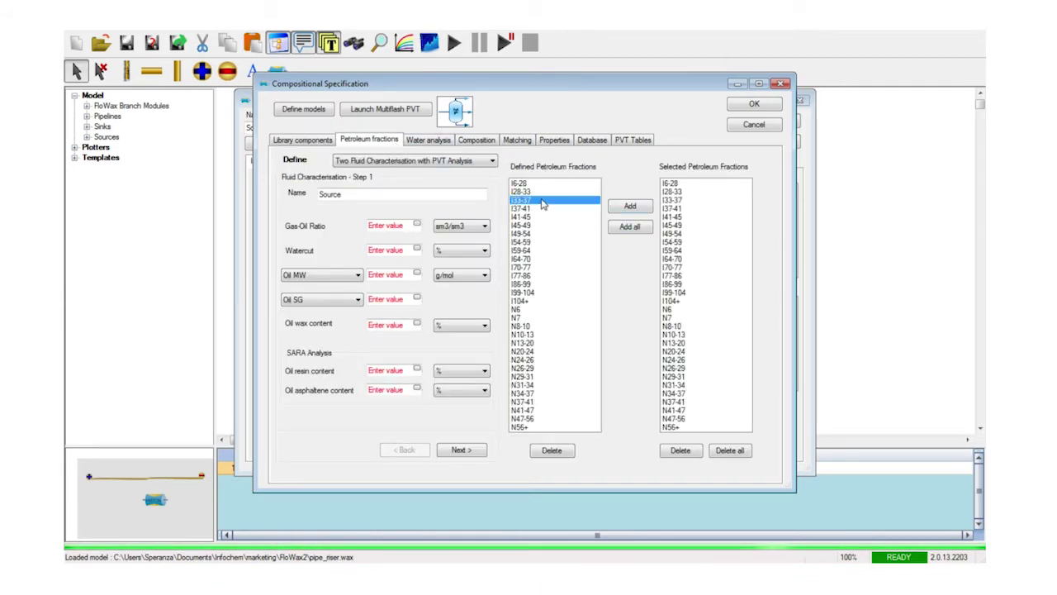
click(532, 327)
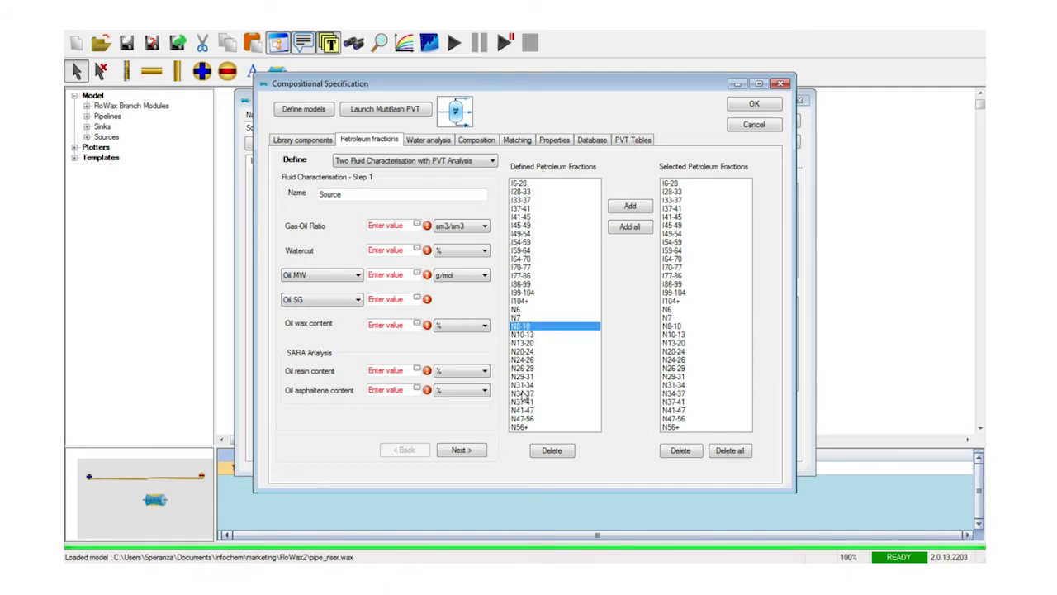
click(522, 394)
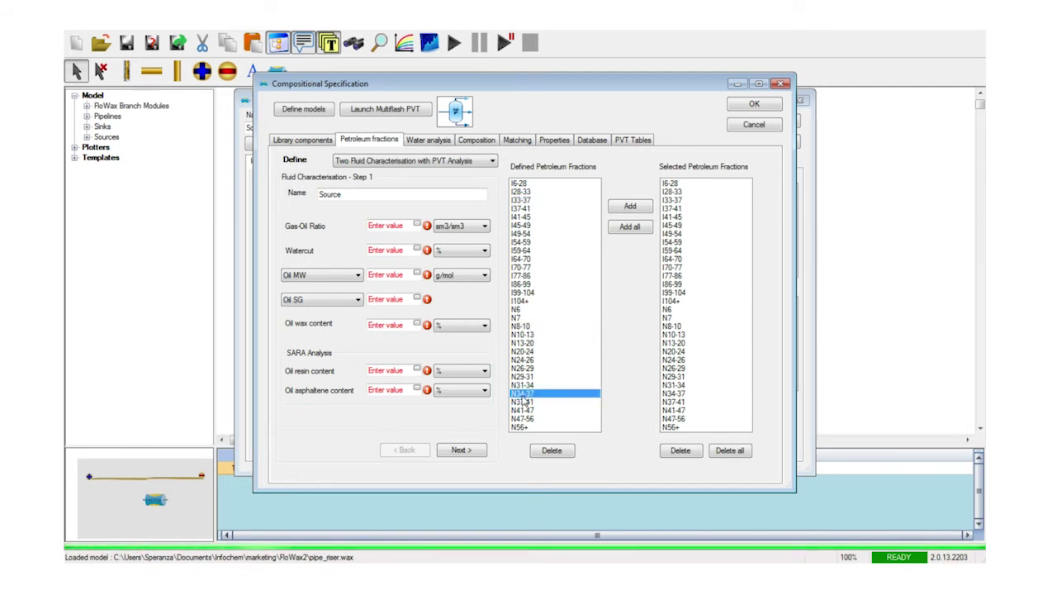
Choose Wax Appearance Temperature as the property to match
click(516, 140)
click(435, 165)
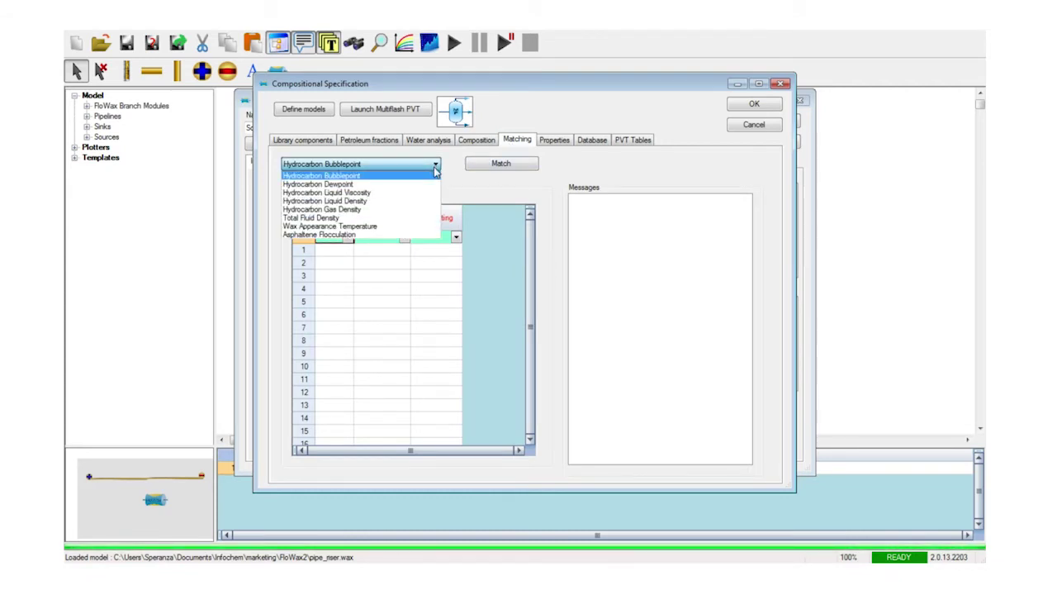
click(371, 226)
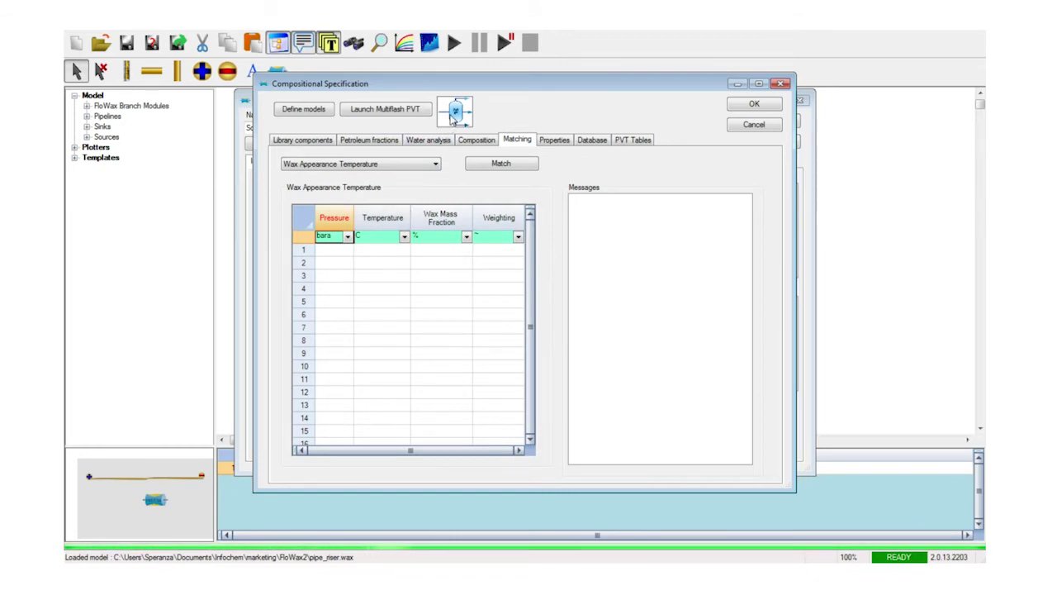
Launch Multiflash PVT using Multiflash.exe from the MF61 folder
click(413, 110)
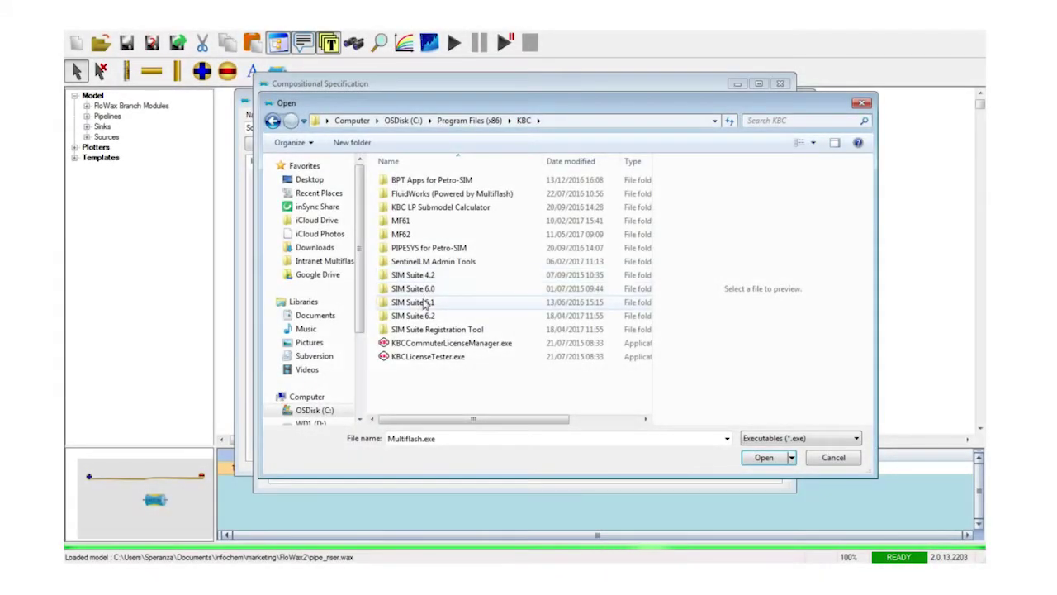
double_click(428, 224)
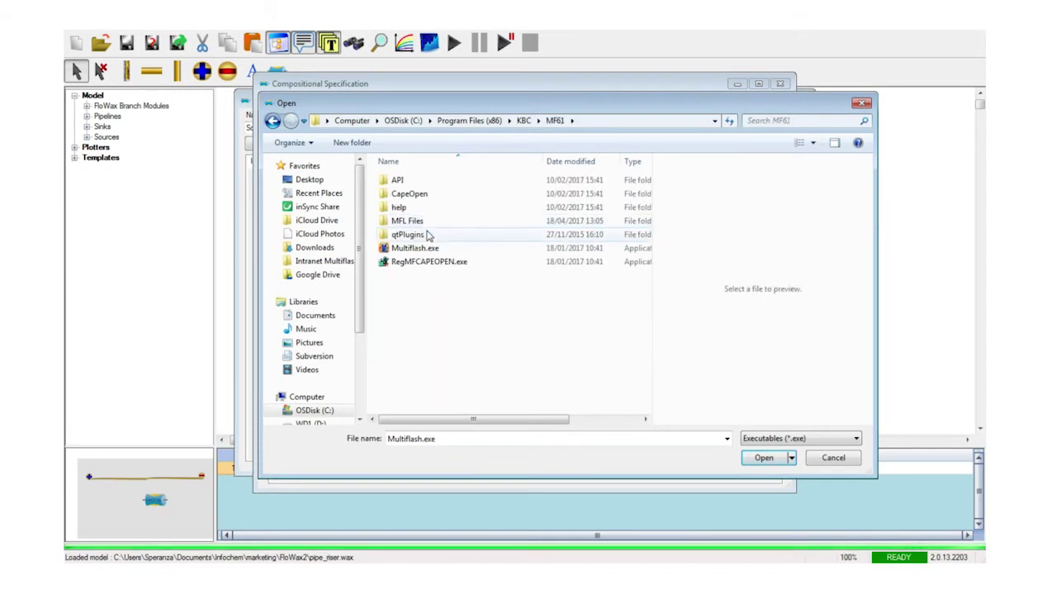
click(424, 250)
click(761, 457)
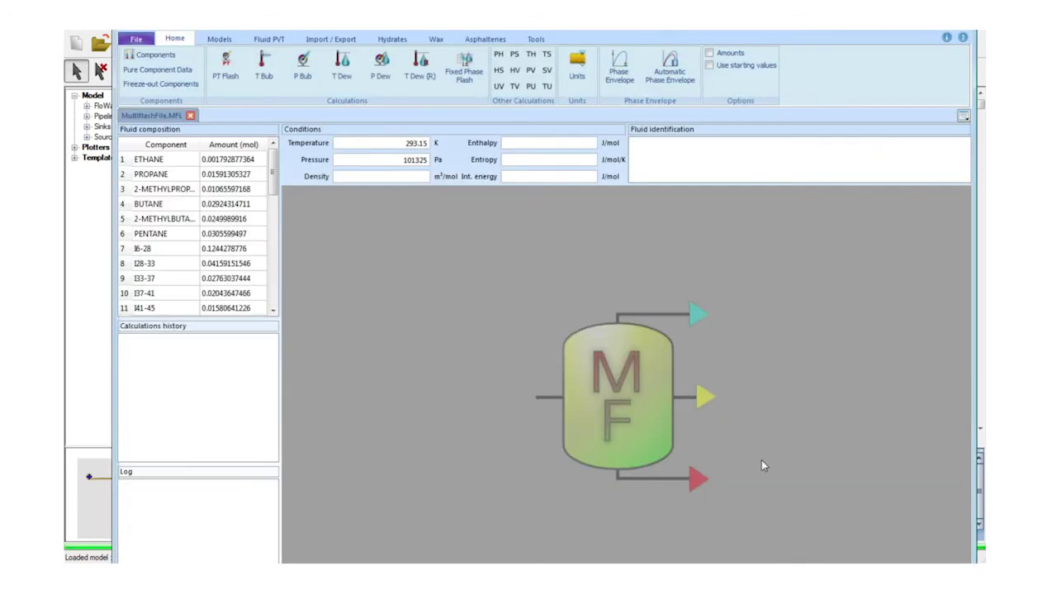
View the phase envelope, flash the fluid at 293.15 K and 101325 Pa, then exit Multiflash
click(670, 68)
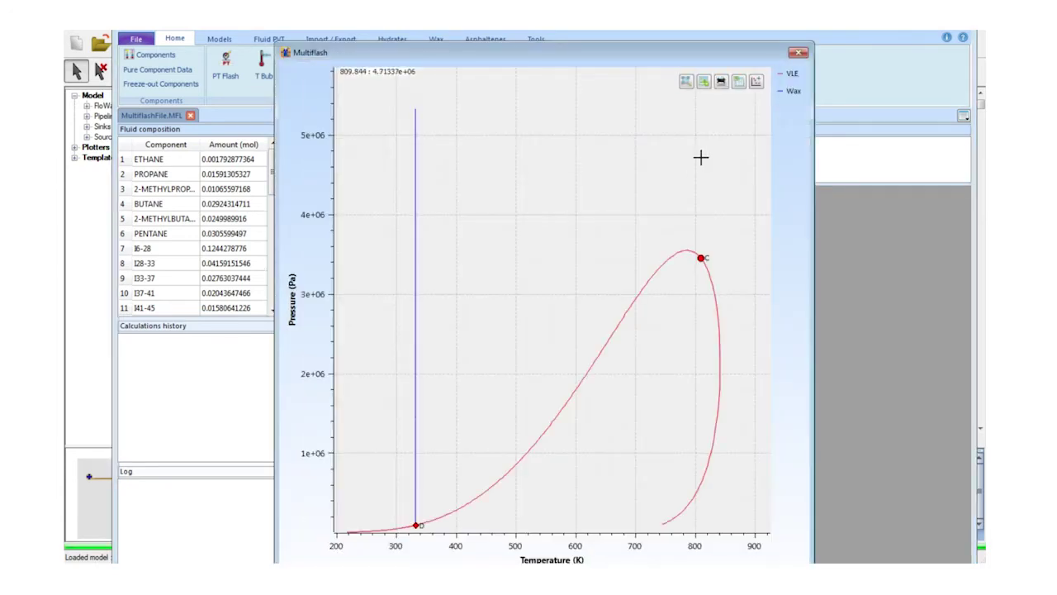
click(798, 52)
click(228, 62)
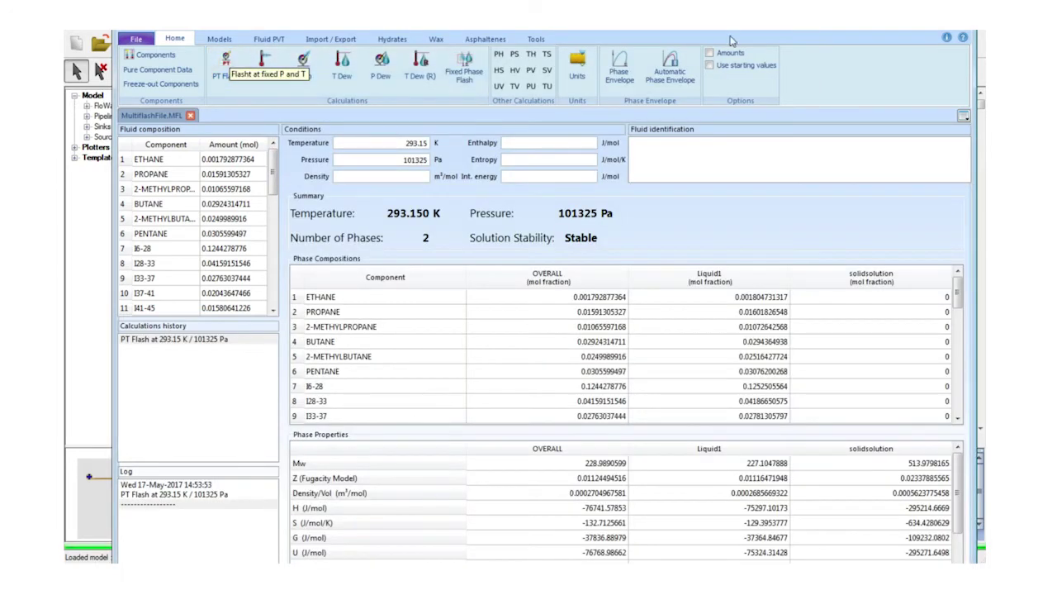
click(962, 33)
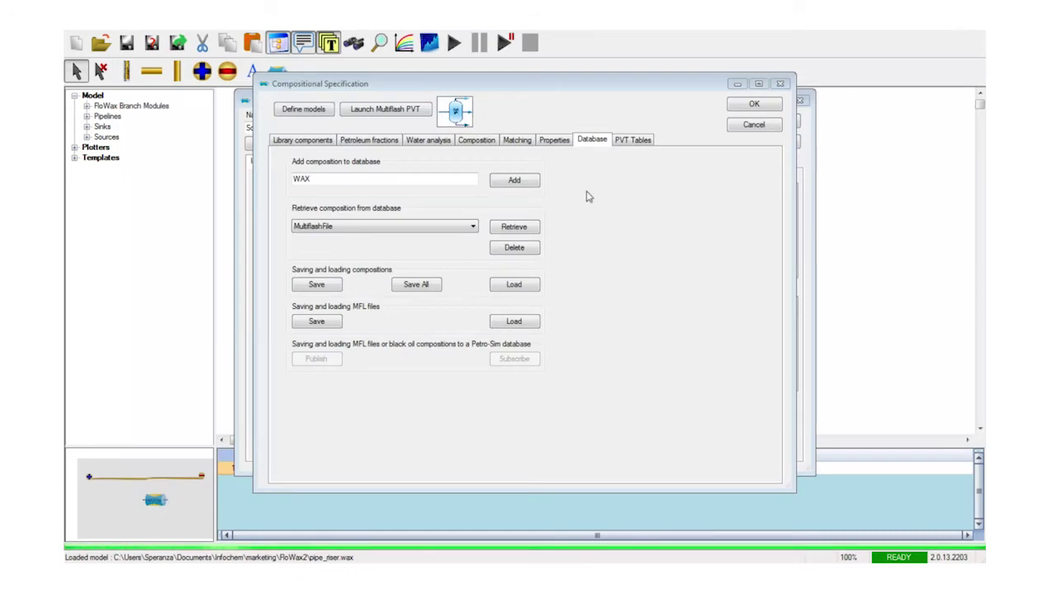
Retrieve the stored WAX composition from the database and accept the composition settings
click(460, 226)
click(442, 244)
click(511, 228)
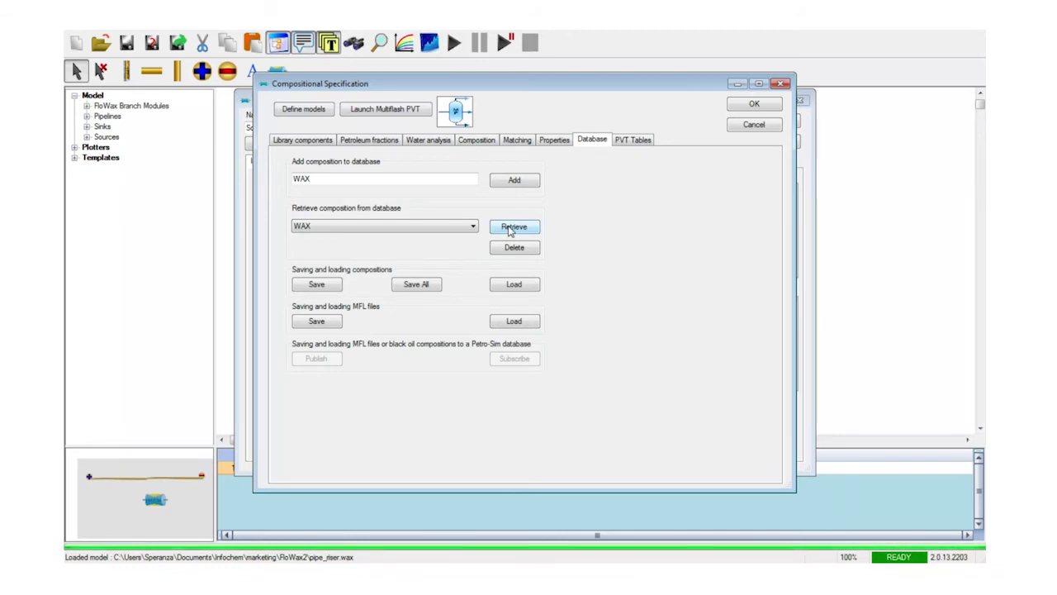
click(735, 105)
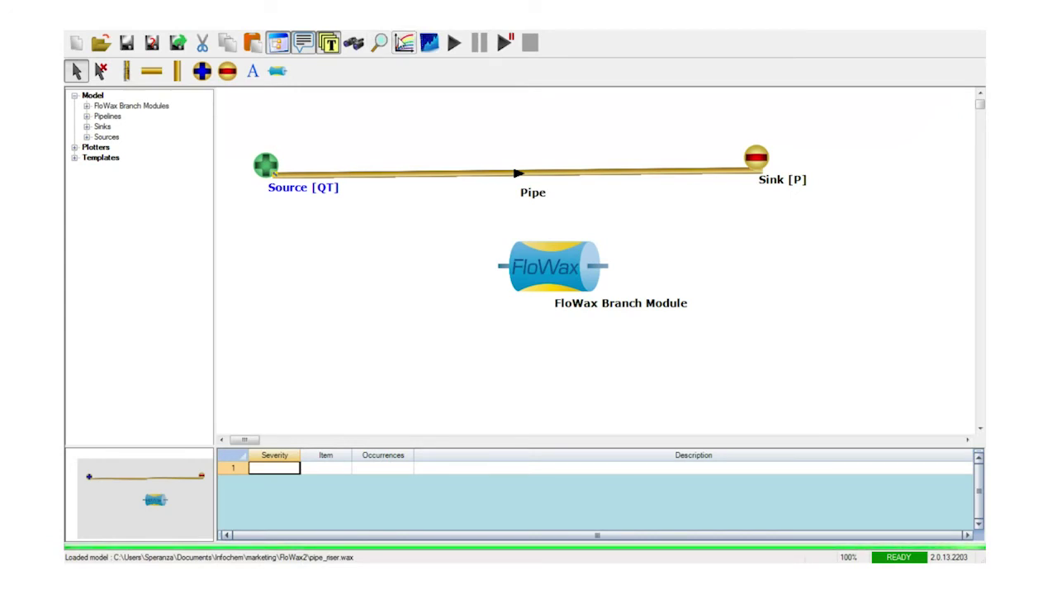
Add Source mass flowrate as a sensitivity variable with values 3.60668, 4 and 3
click(404, 45)
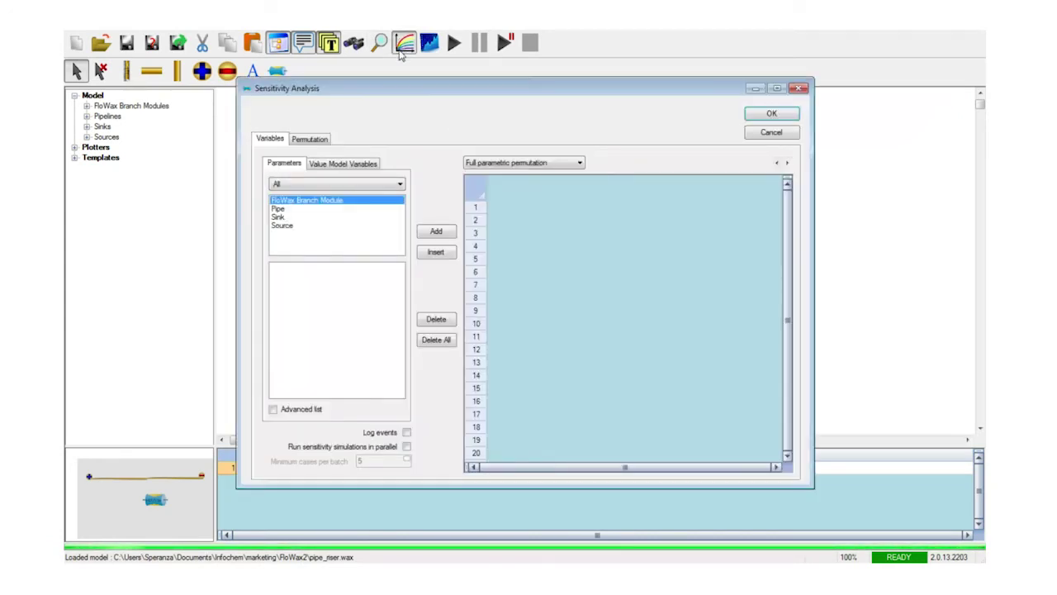
click(291, 225)
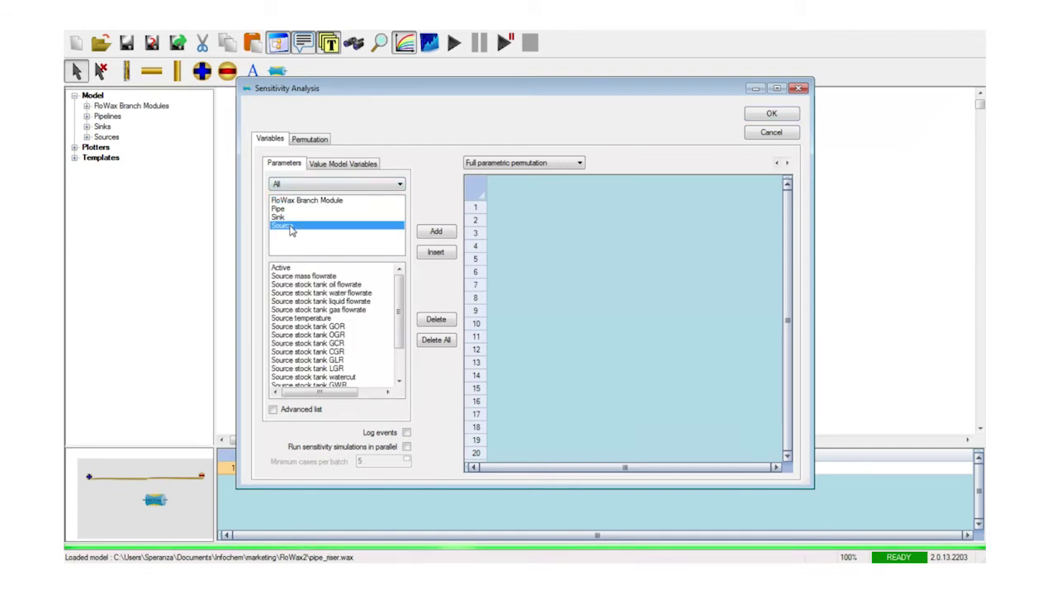
click(299, 277)
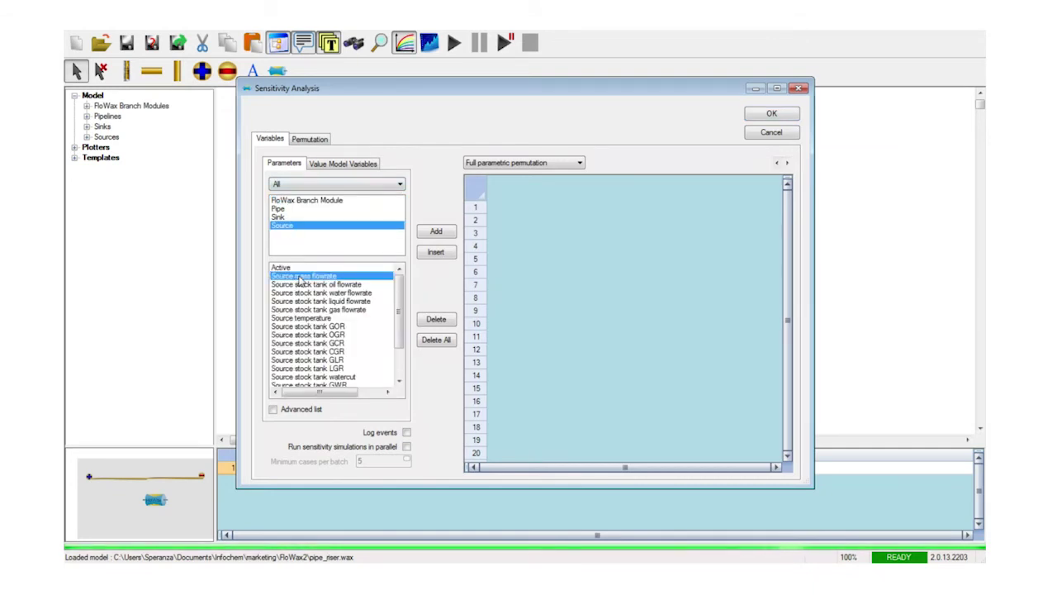
click(423, 236)
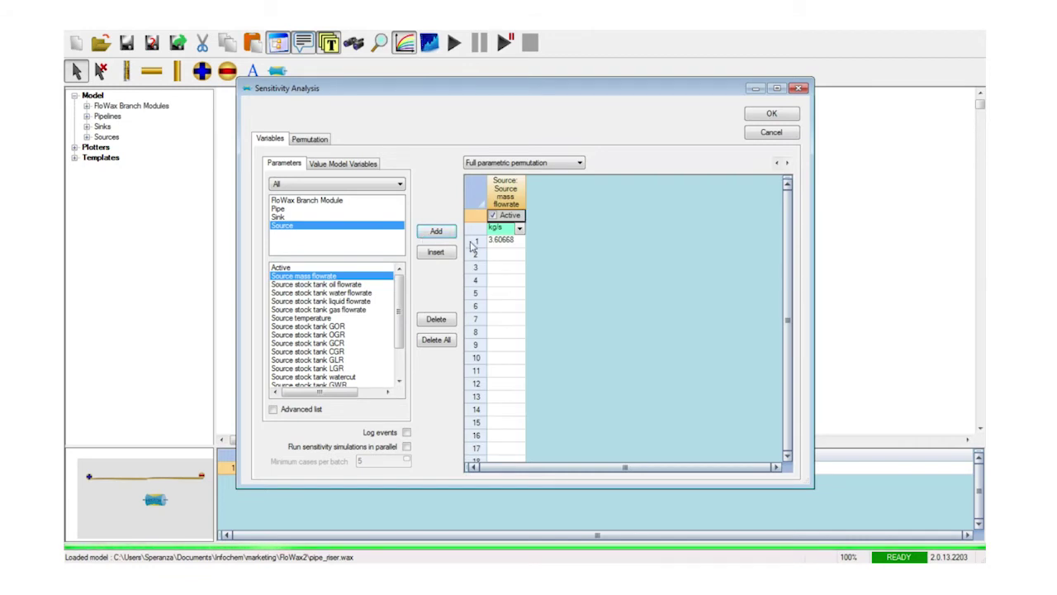
click(495, 255)
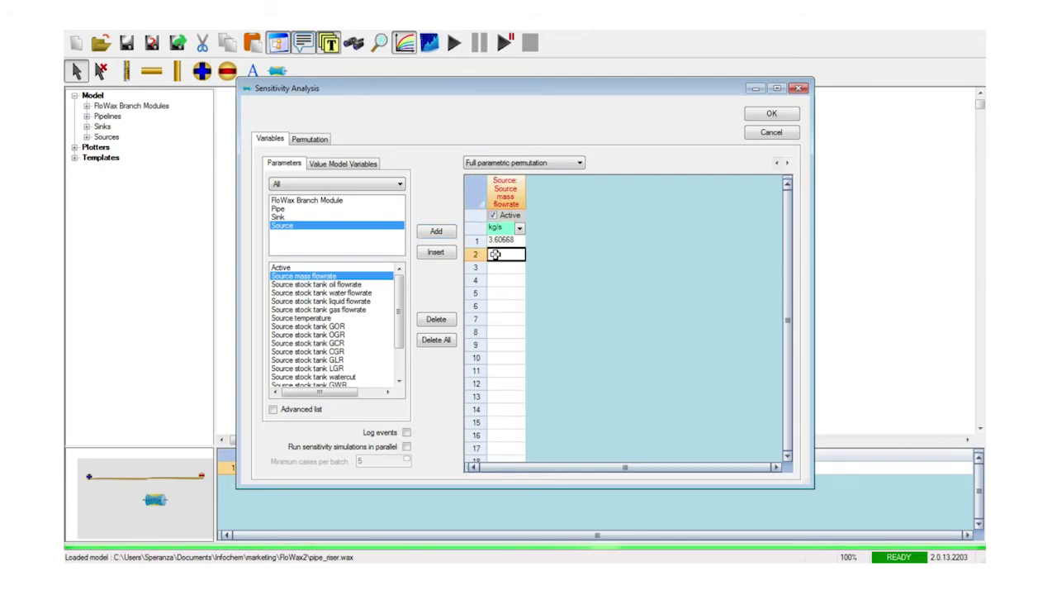
text(4)
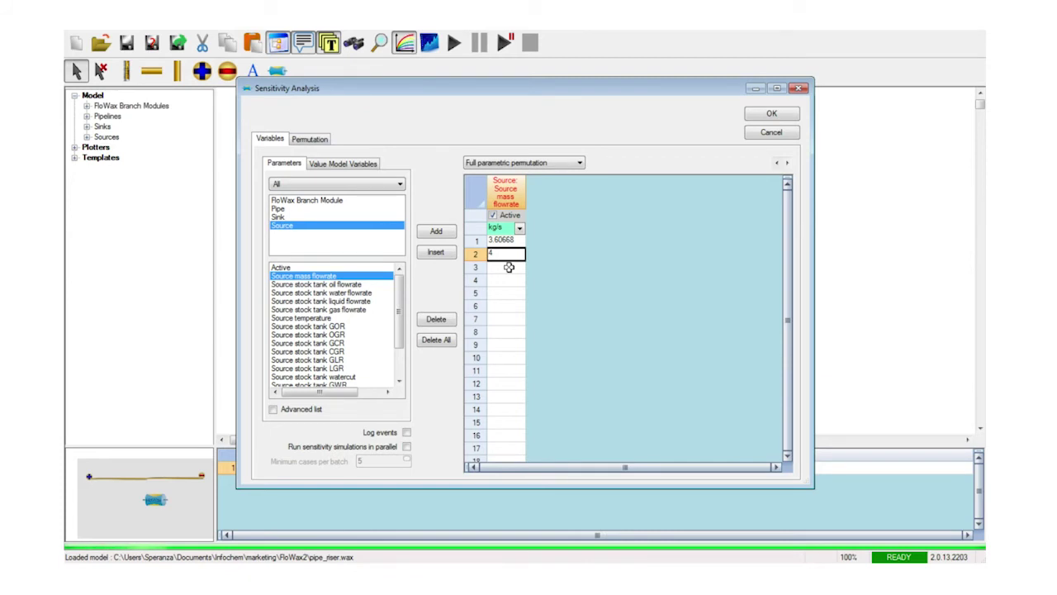
click(509, 267)
text(3)
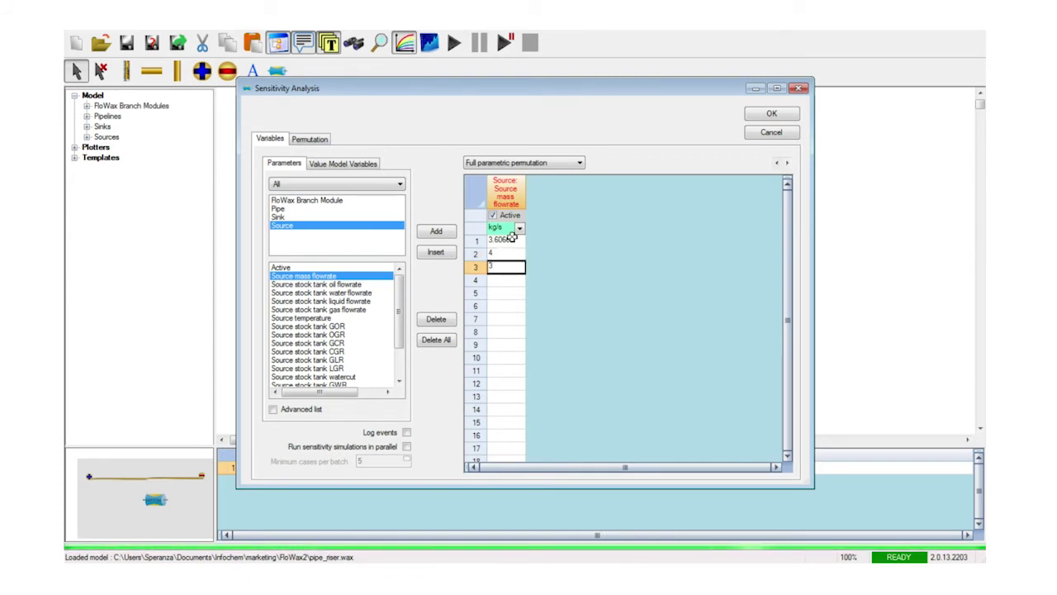
Add Pipe Wall thickness as a sensitivity variable with values 2, 1.5 and 1
click(399, 381)
click(399, 382)
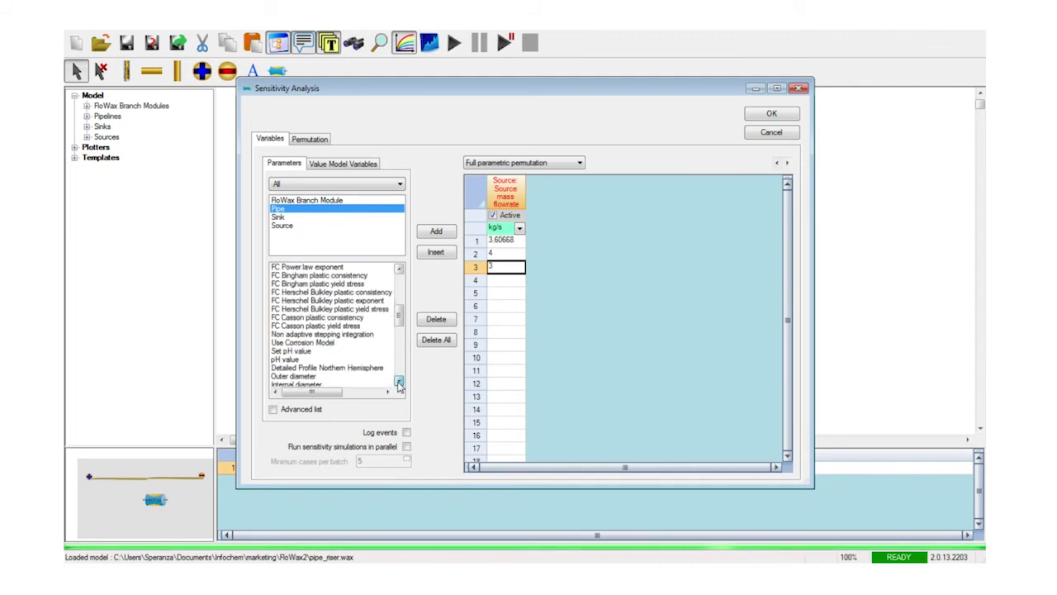
click(311, 344)
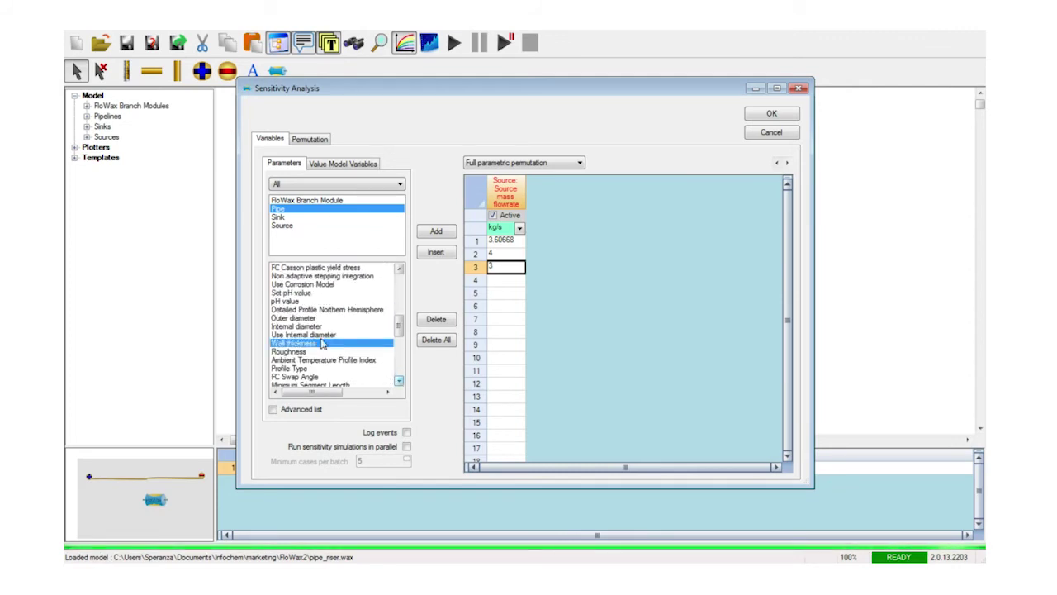
click(437, 232)
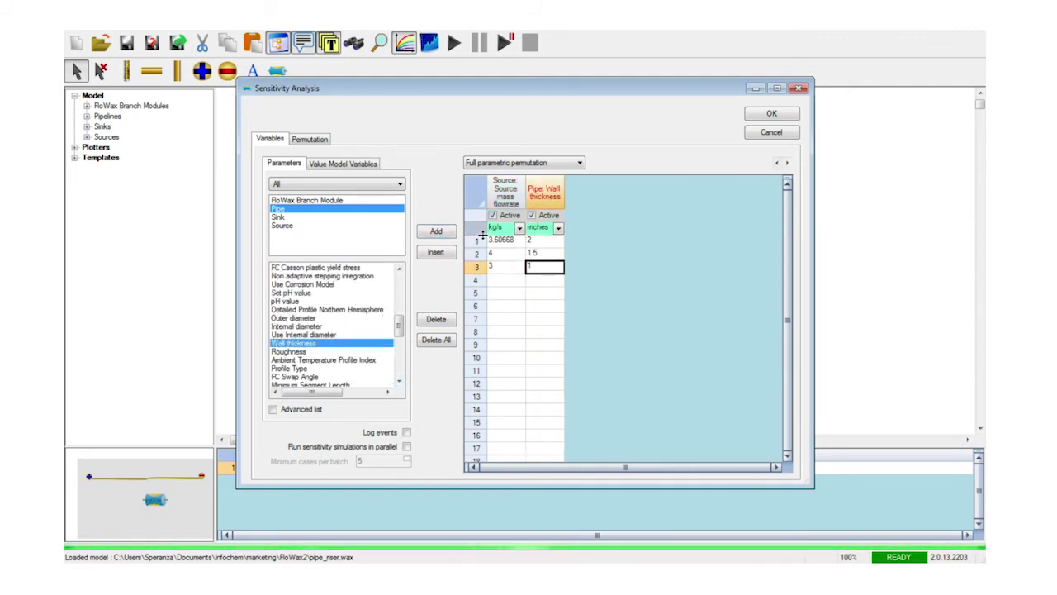
Add Sink Pressure as a sensitivity variable with values 40 and 35
click(301, 219)
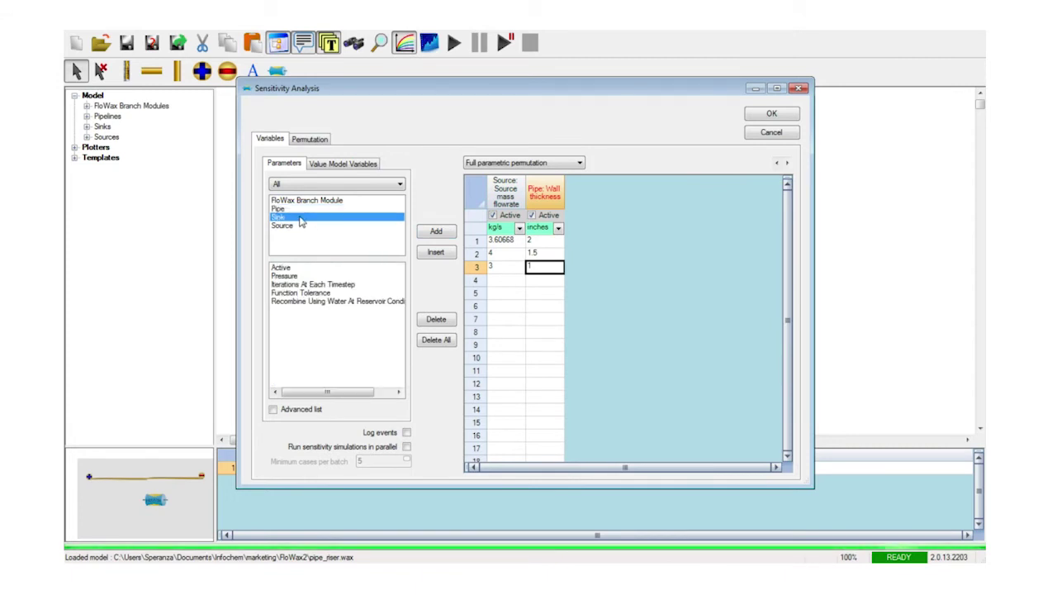
click(289, 277)
click(436, 232)
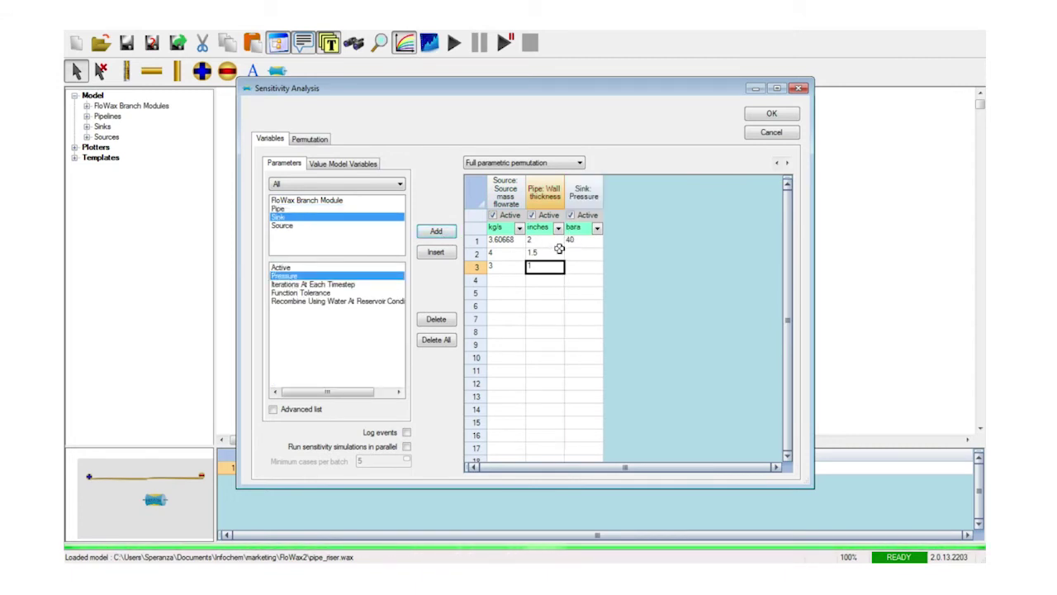
click(589, 257)
text(35)
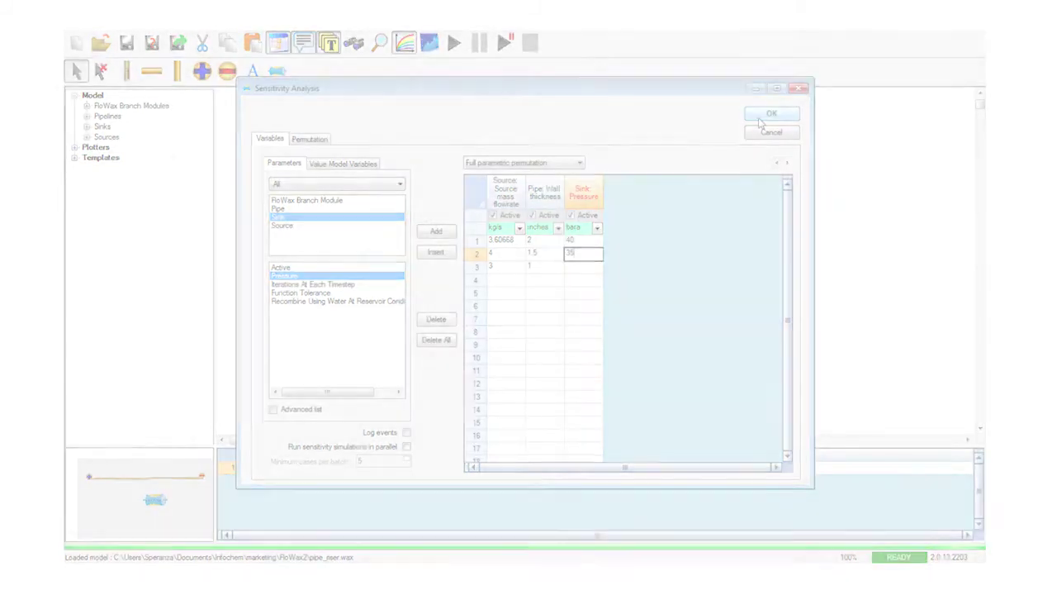
click(376, 272)
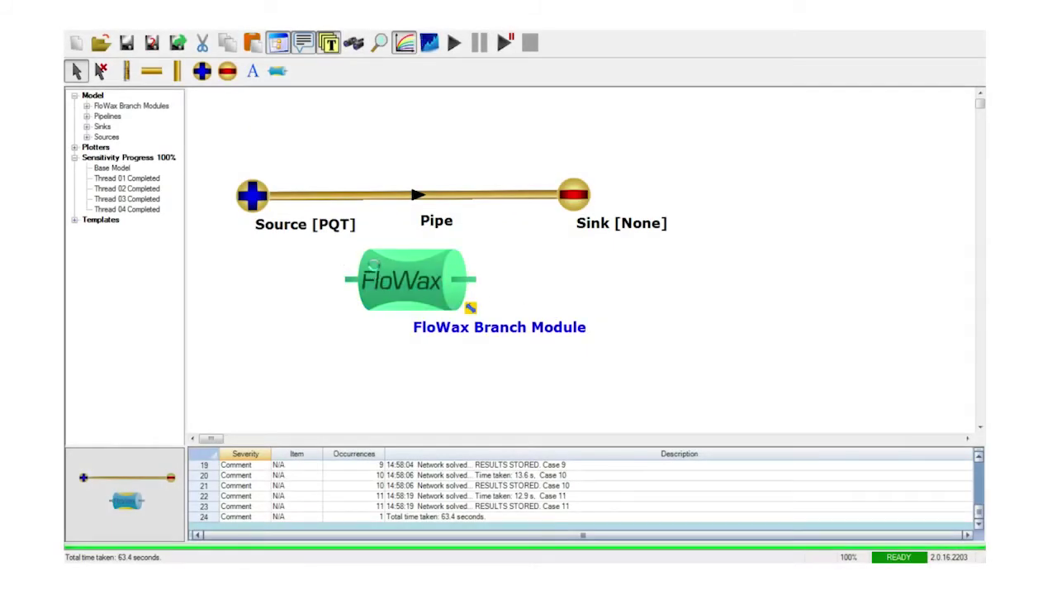
double_click(374, 269)
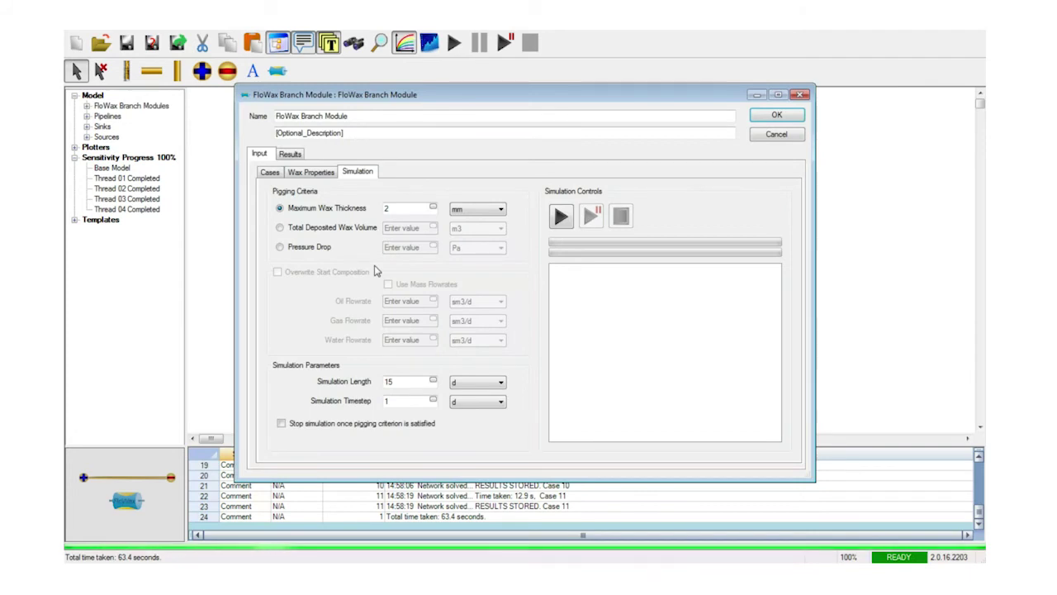
Review the wax gel properties, leaving shear removal off, and step through the viscosity table rows
click(329, 173)
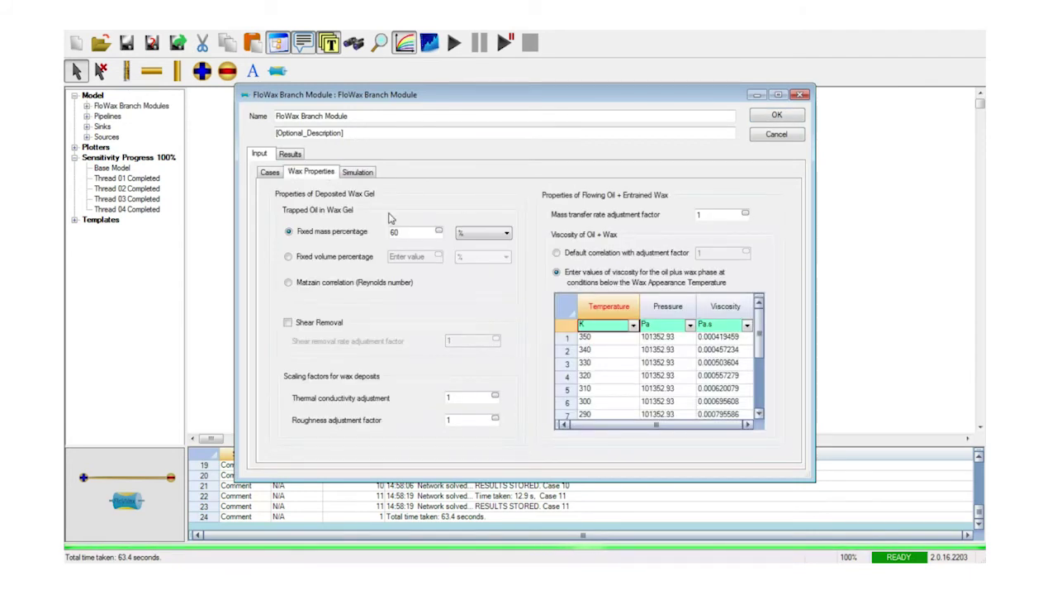
click(334, 323)
click(335, 323)
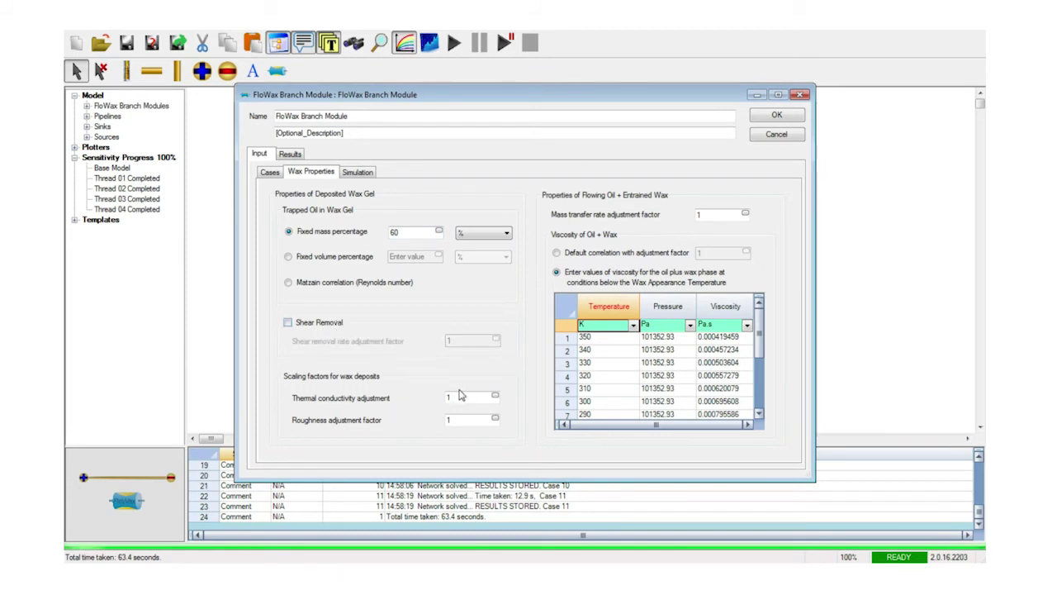
click(709, 215)
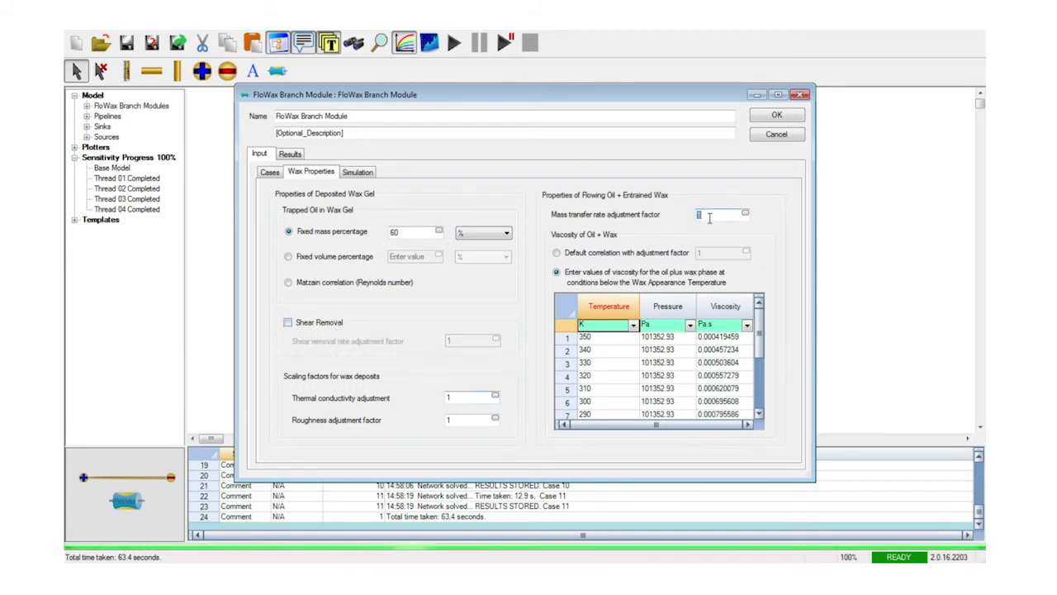
click(630, 350)
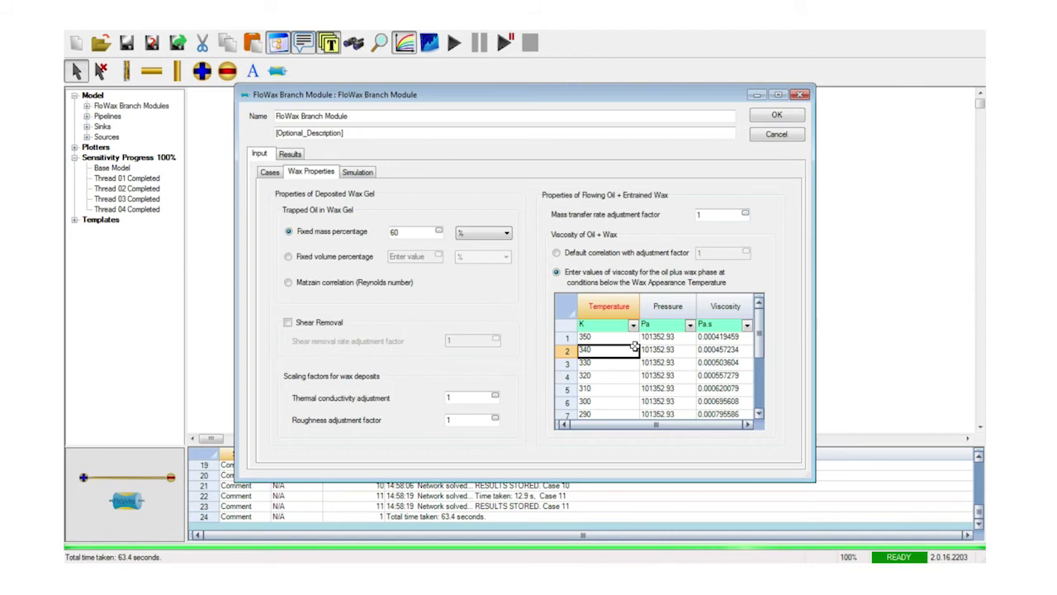
key(Down)
key(Down)
key(Down)
key(Down)
key(Down)
key(Down)
key(Down)
key(Down)
key(Down)
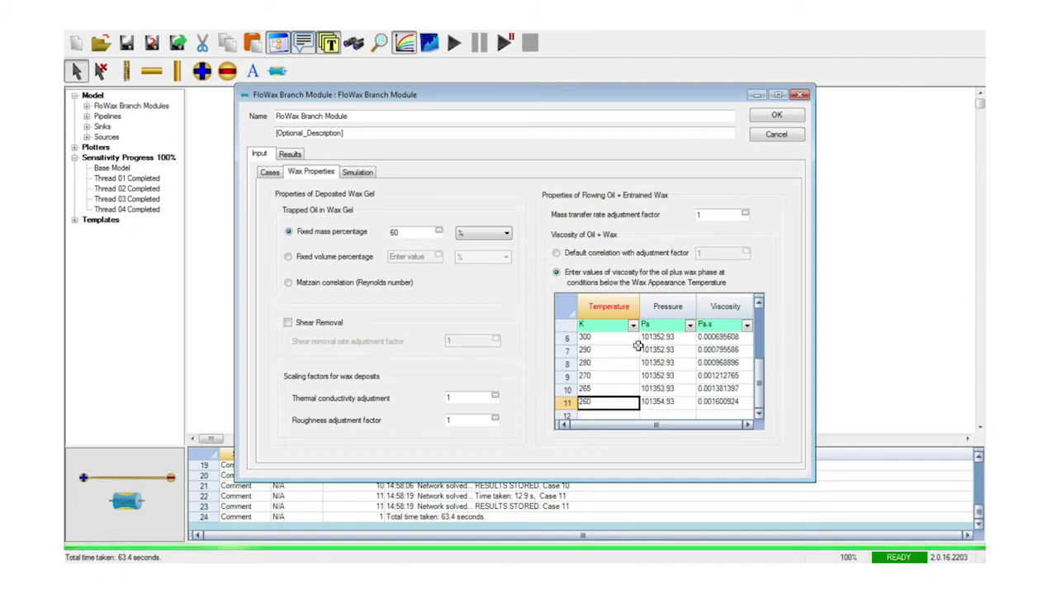
click(270, 172)
Add Cases 6 and 11 as FloWax cases and set a 5-day simulation length, keeping mm thickness
ctrl+click(450, 289)
click(558, 265)
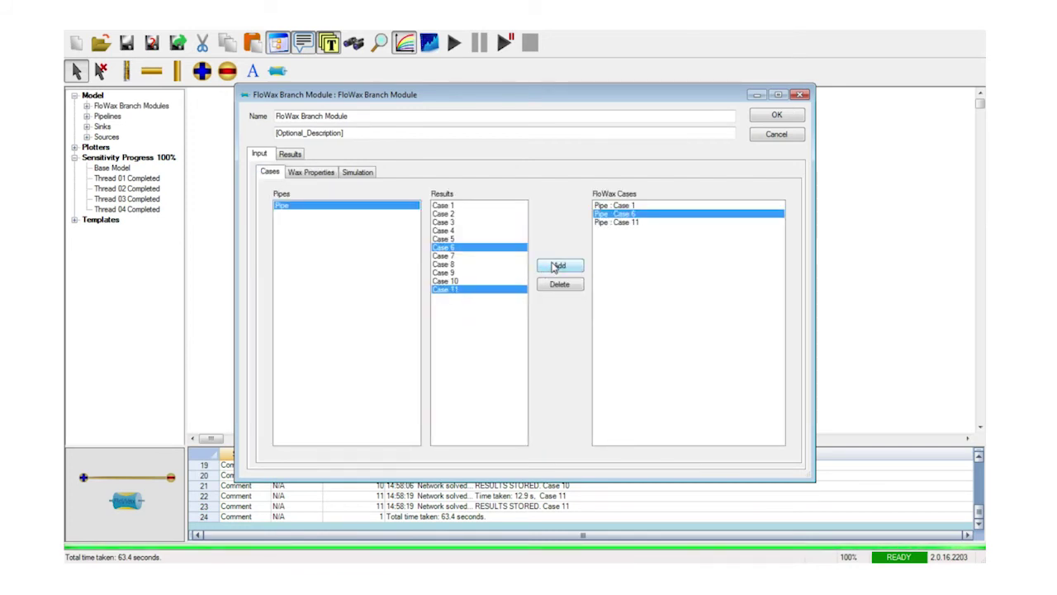
click(371, 175)
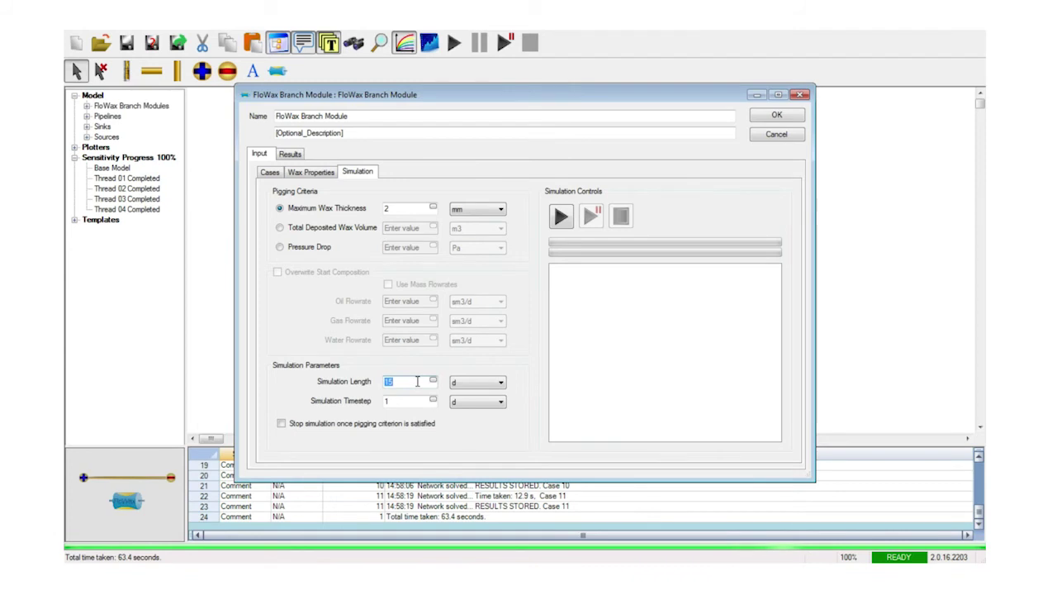
text(5)
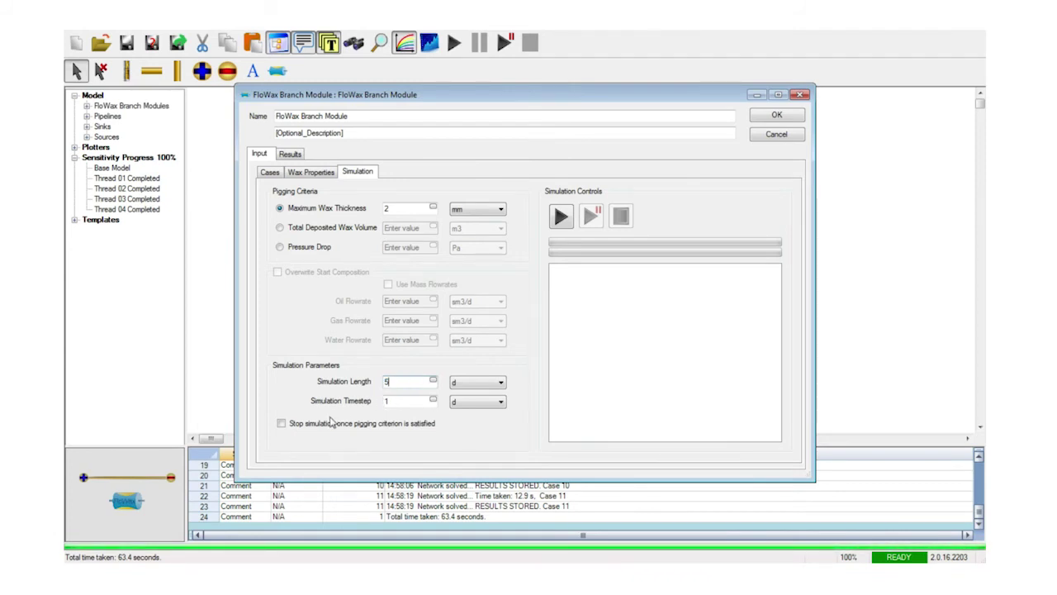
click(330, 428)
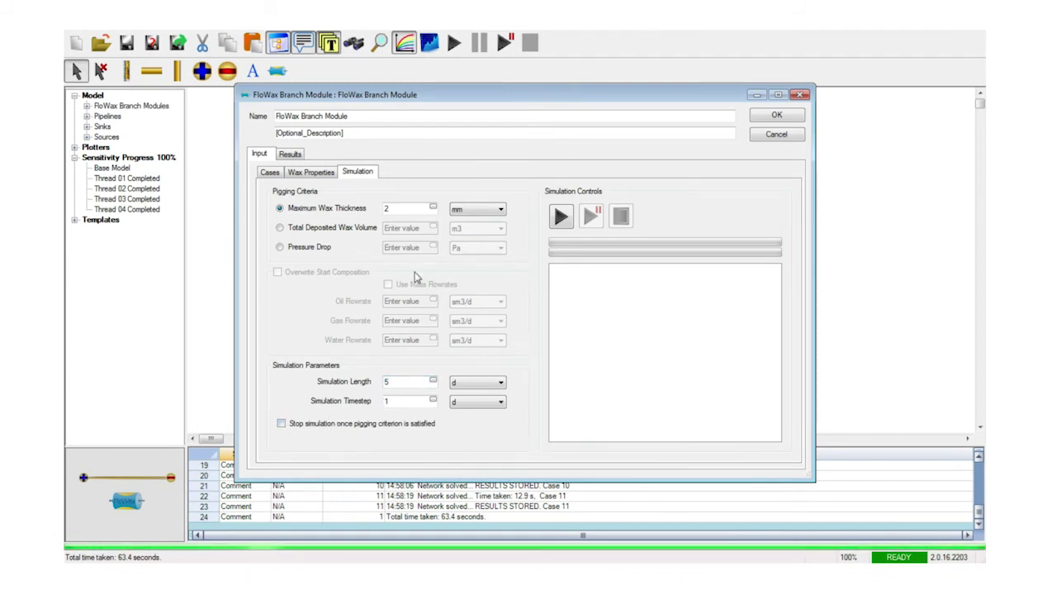
click(456, 211)
click(456, 213)
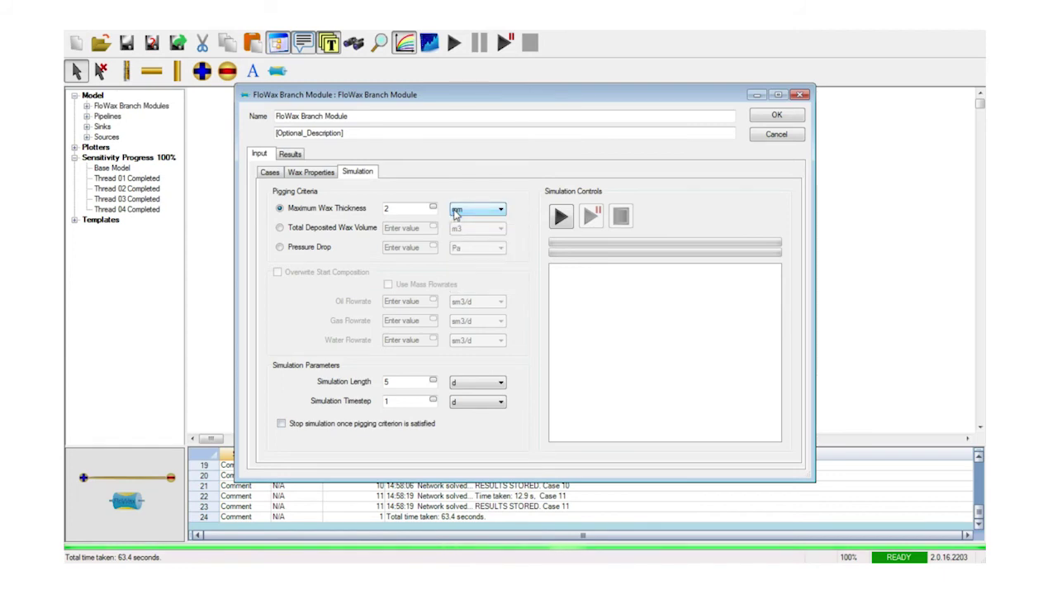
Run the wax deposition simulation for Cases 1, 6 and 11 until it completes
click(559, 217)
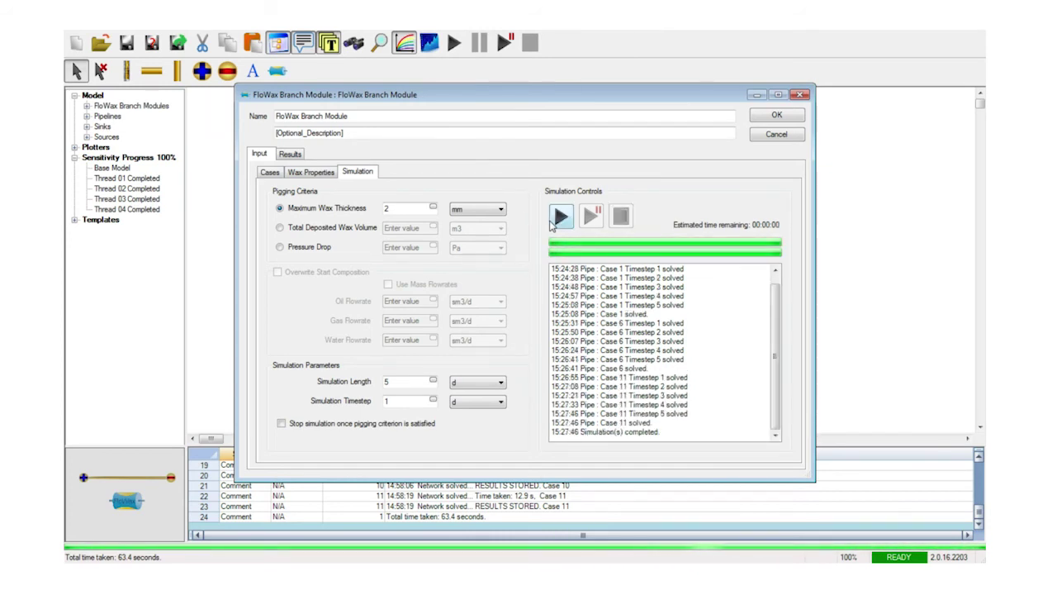
On the Results table, tick FloWax Profile for Case 1 days 1–5 and plot profiles
click(290, 155)
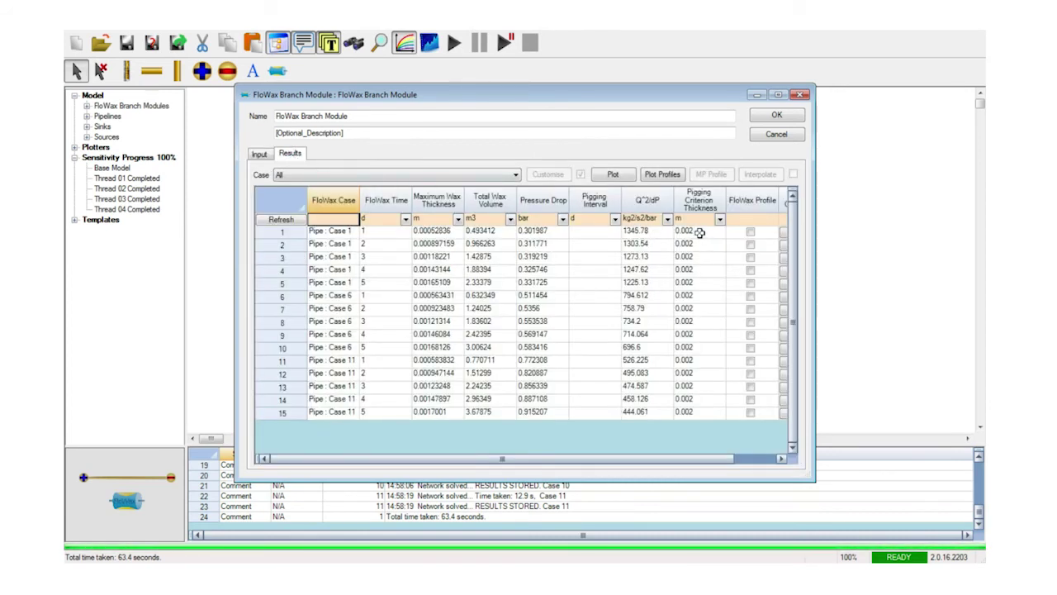
click(750, 232)
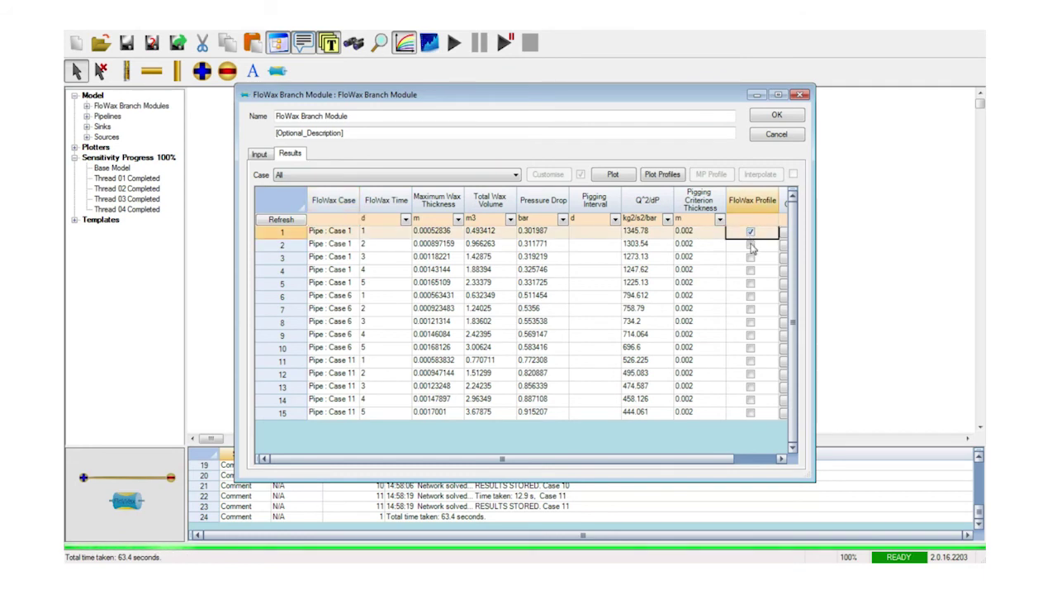
click(750, 244)
click(750, 257)
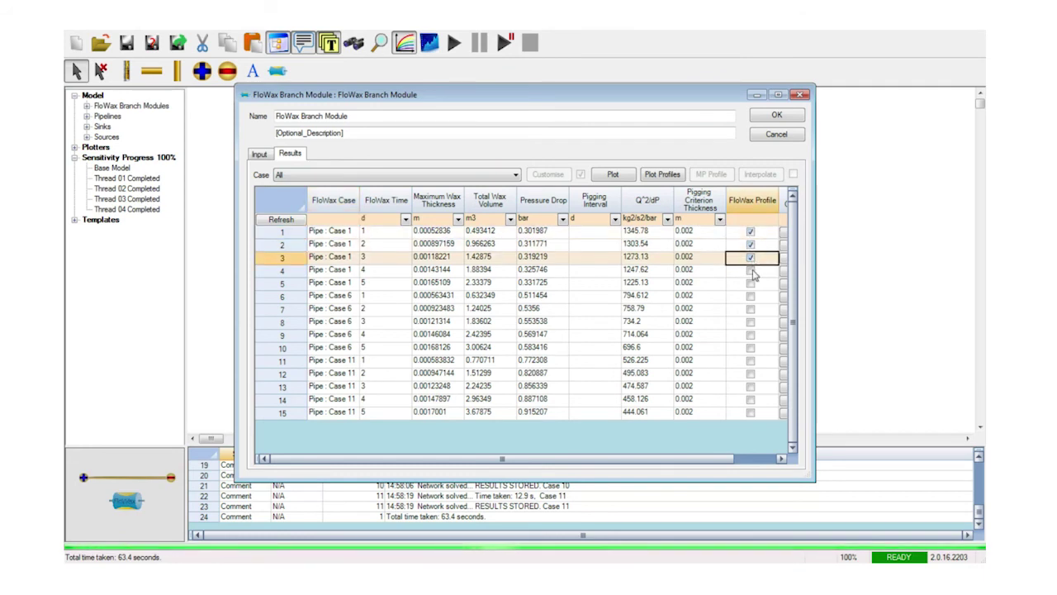
click(750, 270)
click(753, 284)
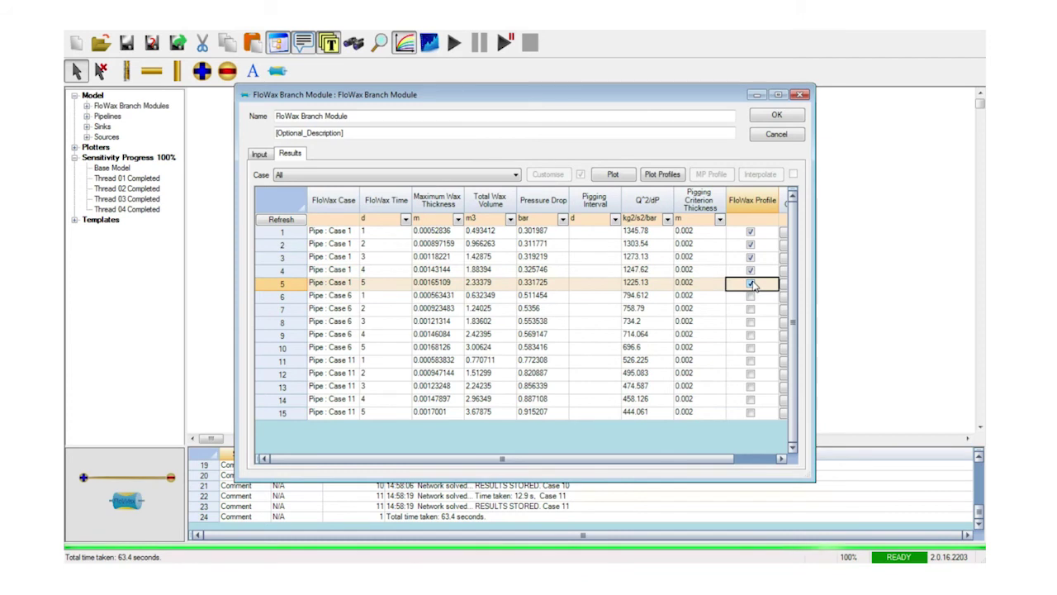
click(682, 176)
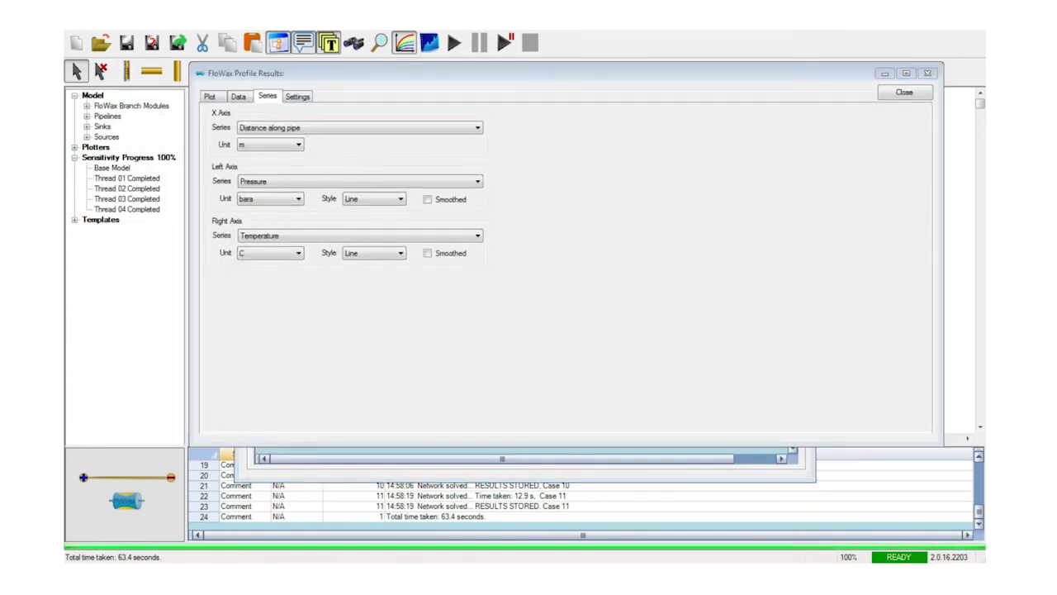
Set the left axis to Wax Gel Thickness and right axis to None, view the chart, and close it
click(478, 181)
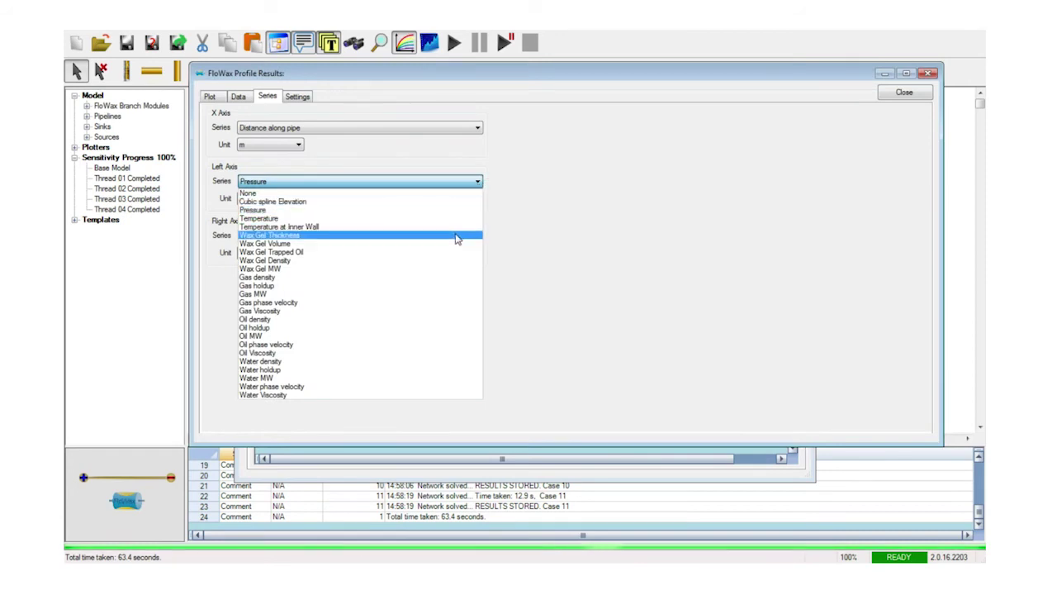
click(456, 237)
click(456, 238)
scroll(372, 313, up, 3)
click(363, 245)
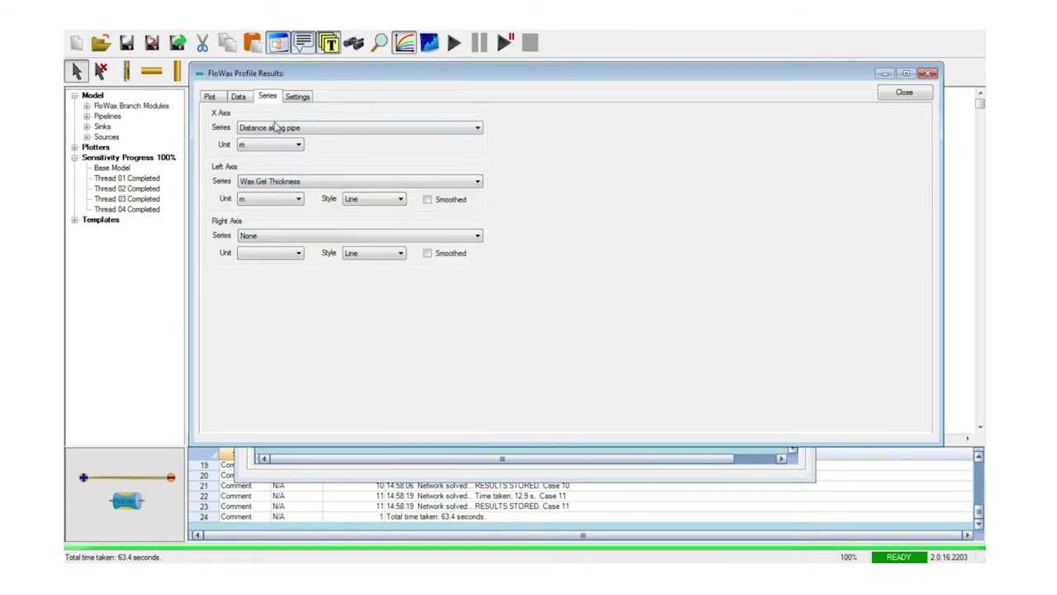
click(210, 97)
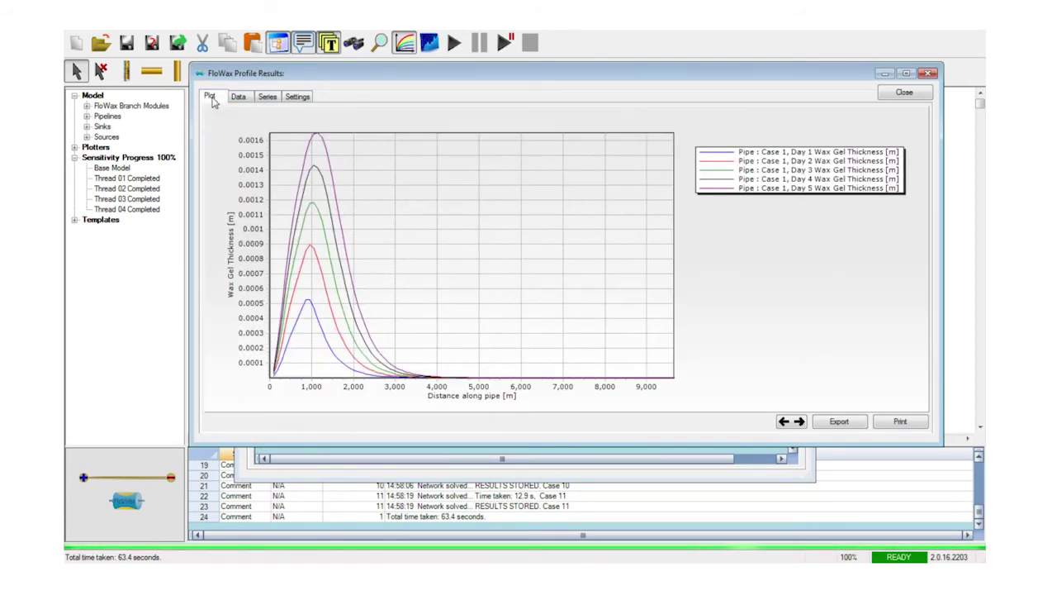
click(904, 91)
Deselect all profiles, select every 5th row, and plot the day-5 profiles of Cases 1, 6 and 11
right_click(760, 202)
click(801, 219)
right_click(774, 206)
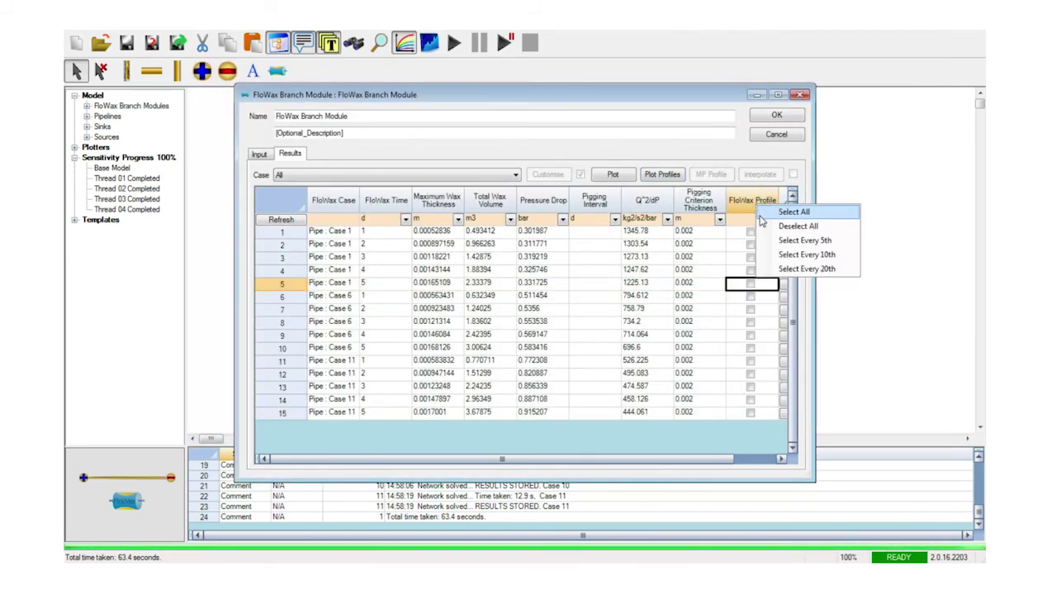
click(770, 241)
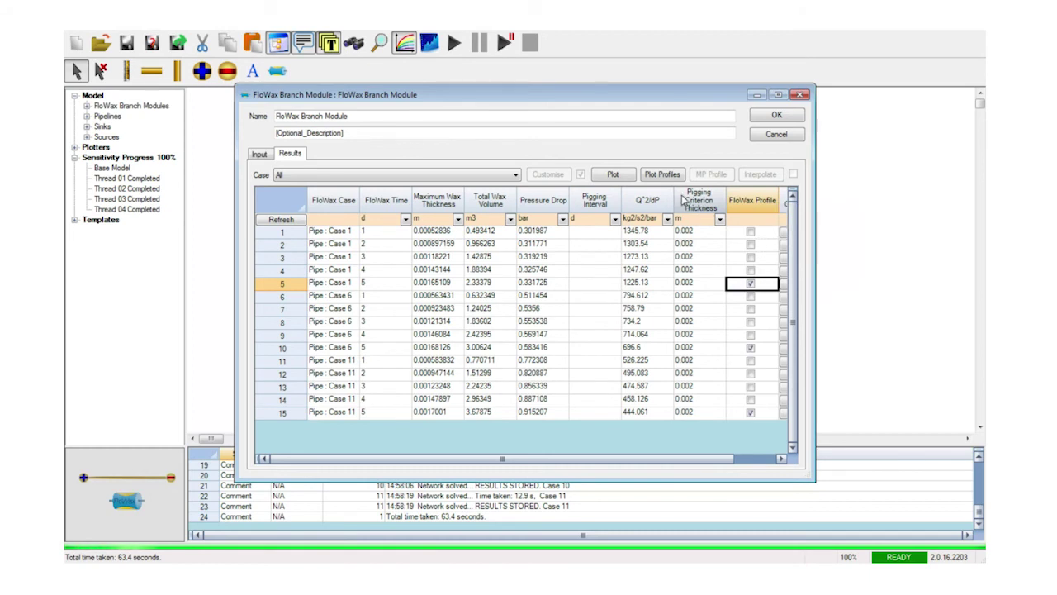
click(662, 173)
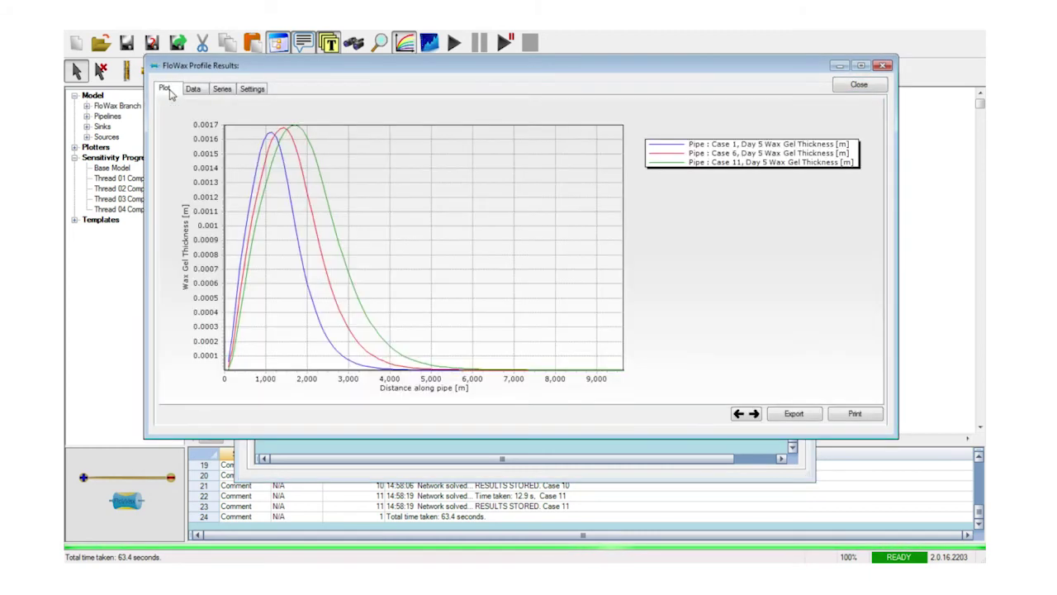
Change the left-axis series to Pressure and view the pressure profile chart
click(223, 88)
click(232, 174)
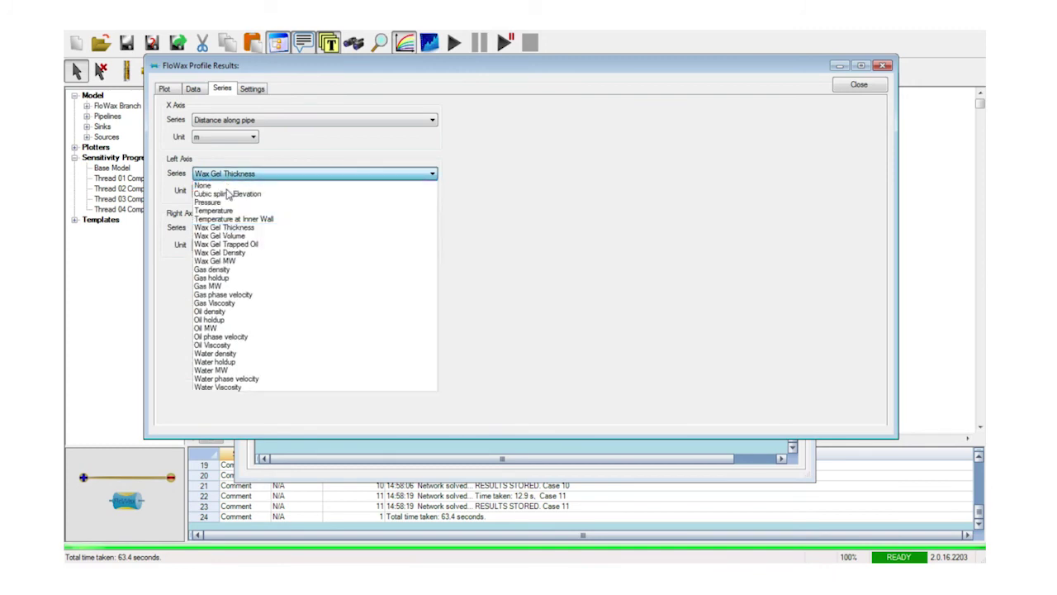
click(229, 203)
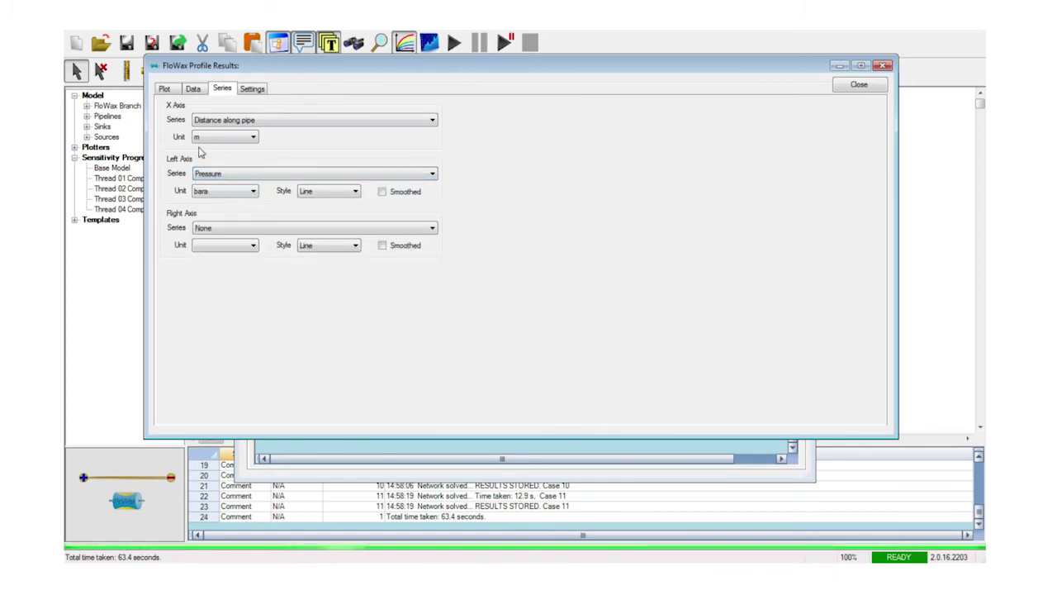
click(166, 89)
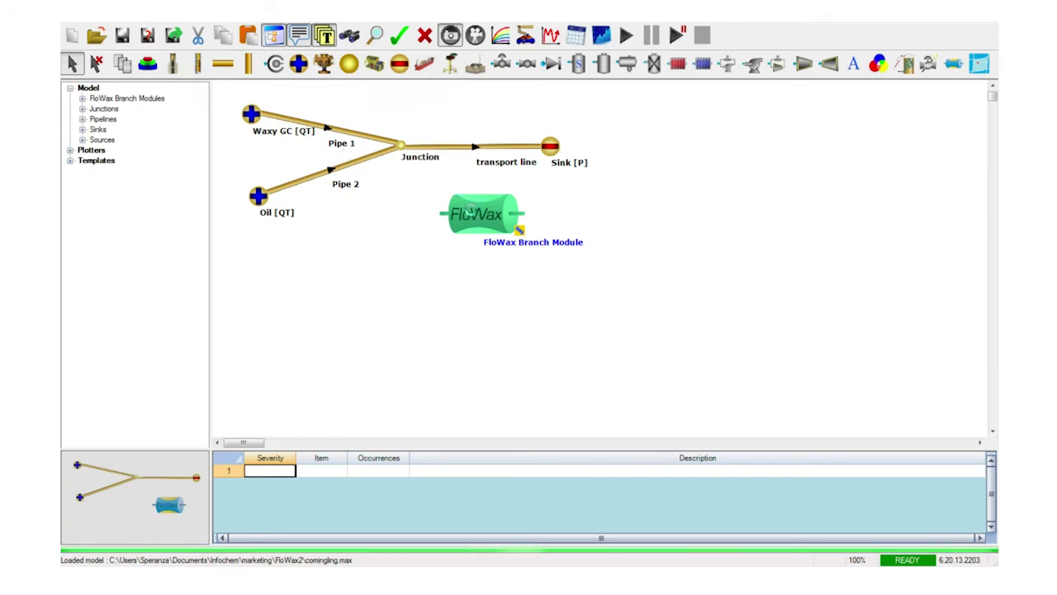
In the comingling model's branch module, check the Cases tab pipes, selecting Pipe 2 and the transport line
double_click(473, 213)
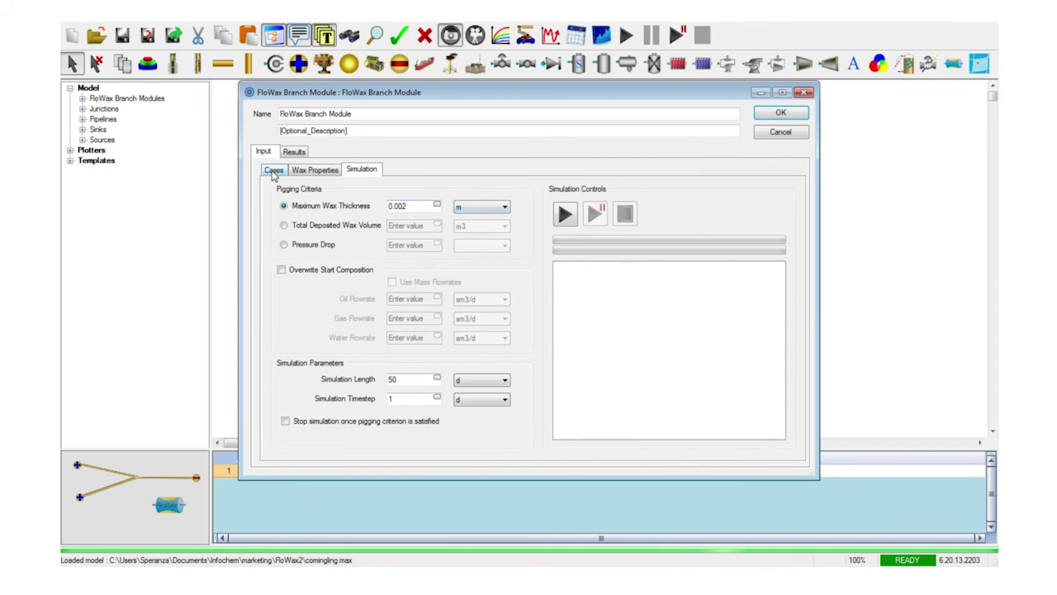
click(274, 170)
click(294, 212)
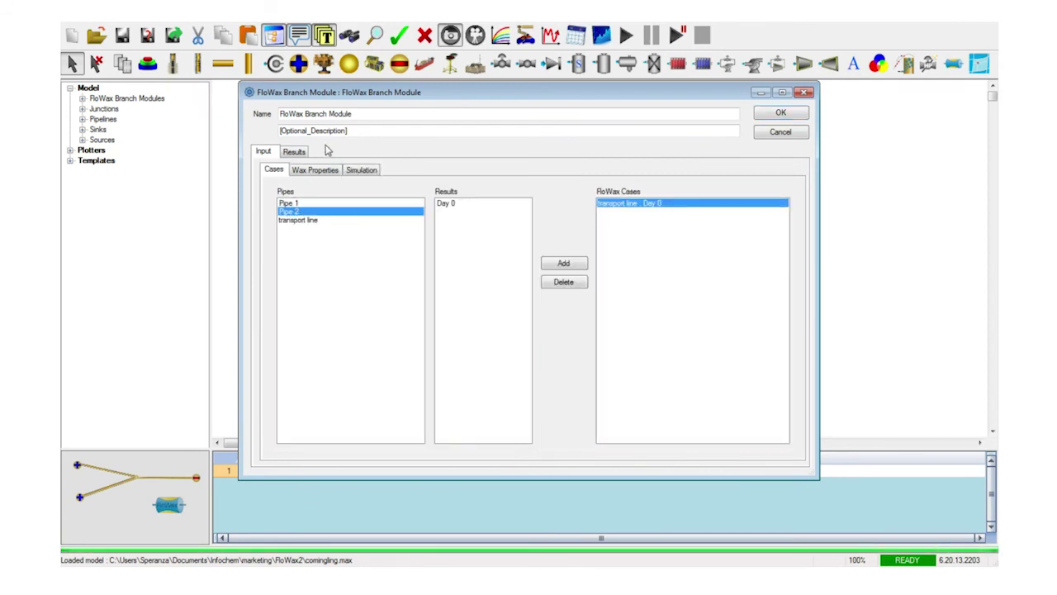
drag(370, 96, 274, 193)
click(190, 319)
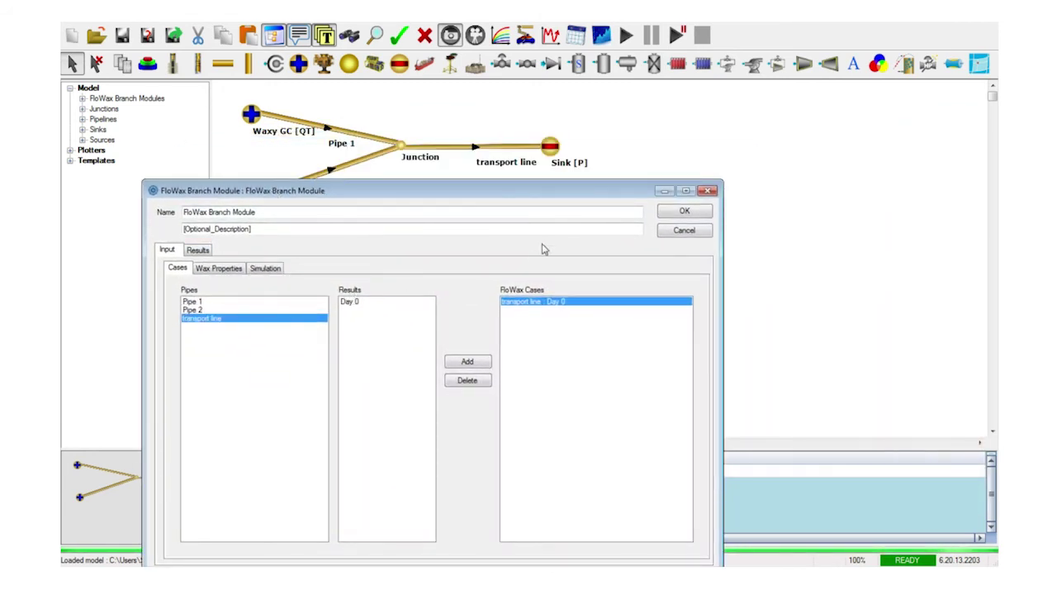
Start the 50-day wax simulation from the Simulation tab
click(276, 270)
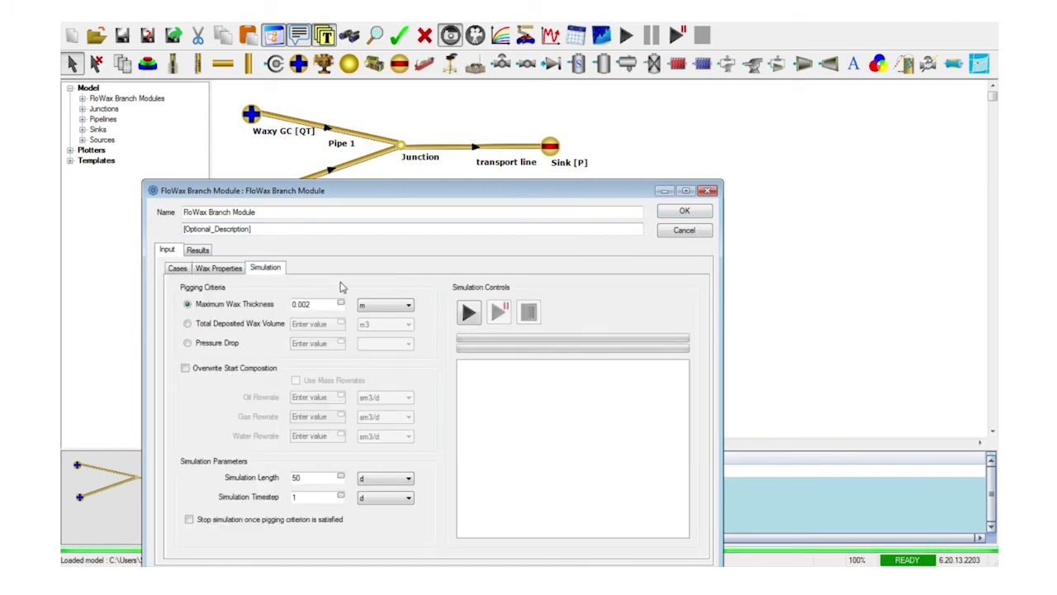
drag(423, 196, 436, 145)
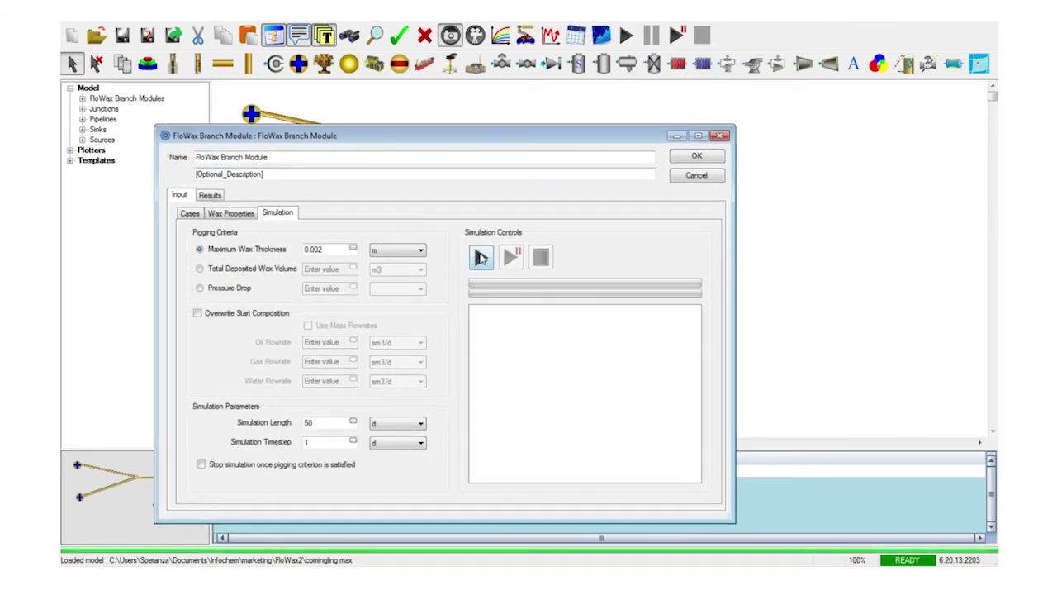
click(481, 258)
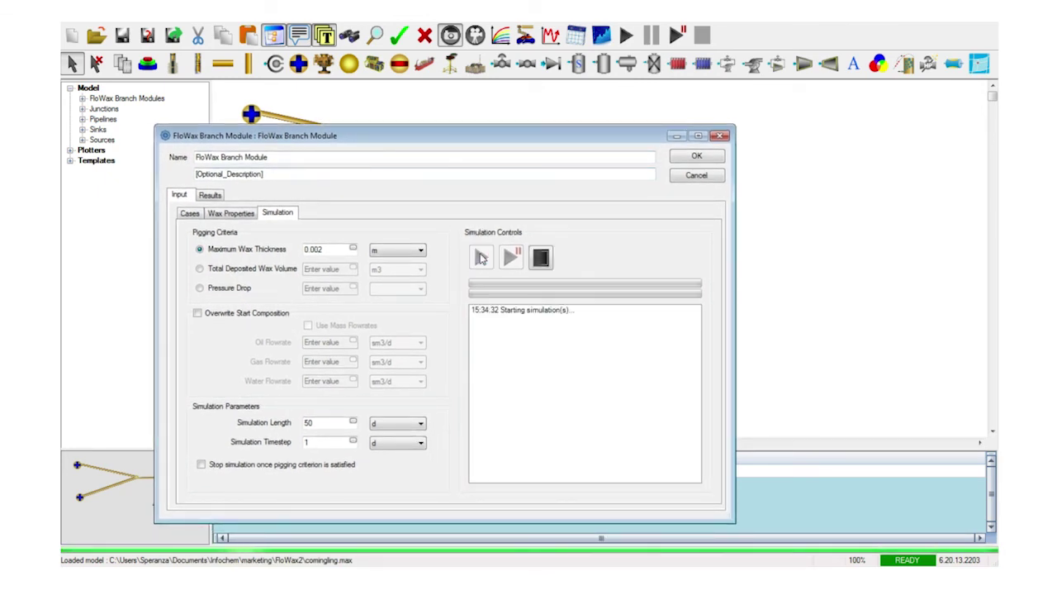